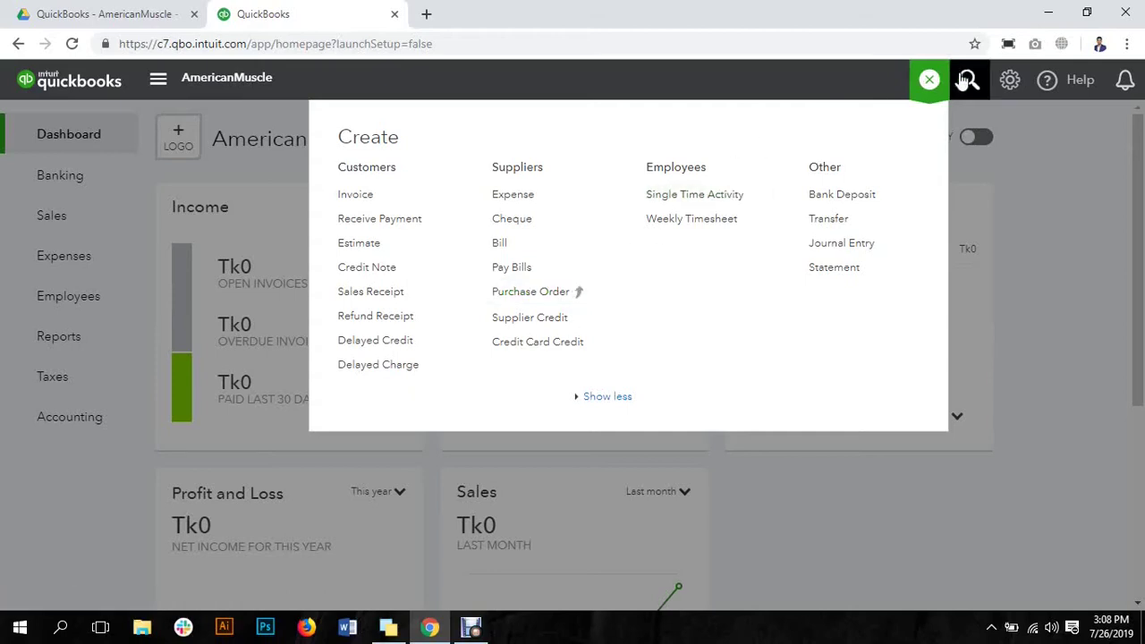
Examine the search, company settings, help and notifications areas of the AmericanMuscle company file
click(969, 83)
click(969, 85)
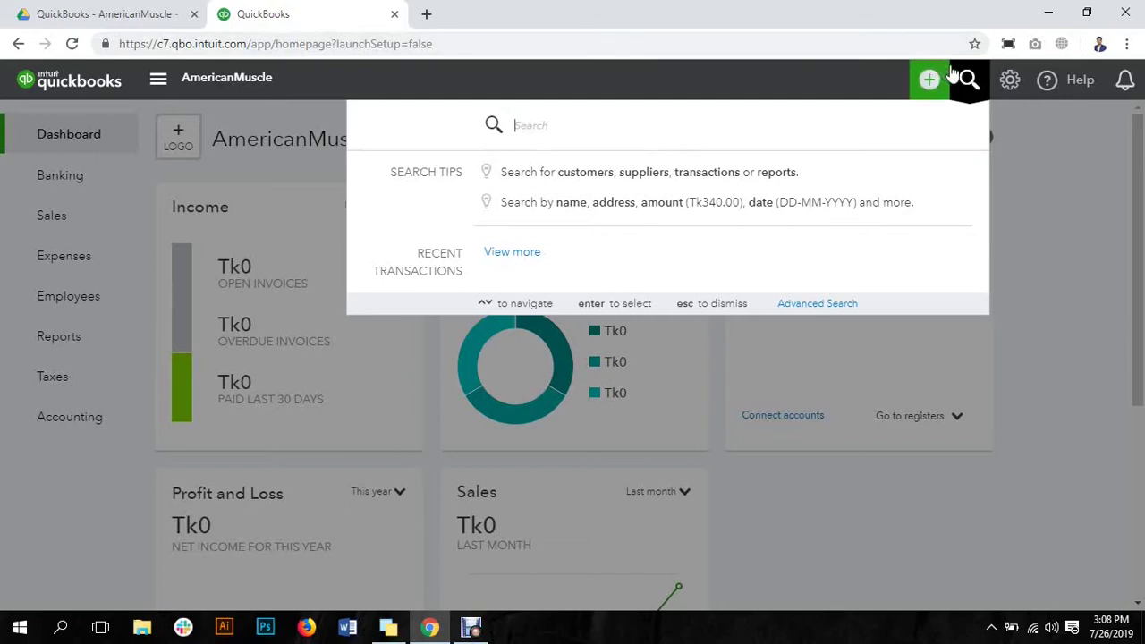
click(1010, 83)
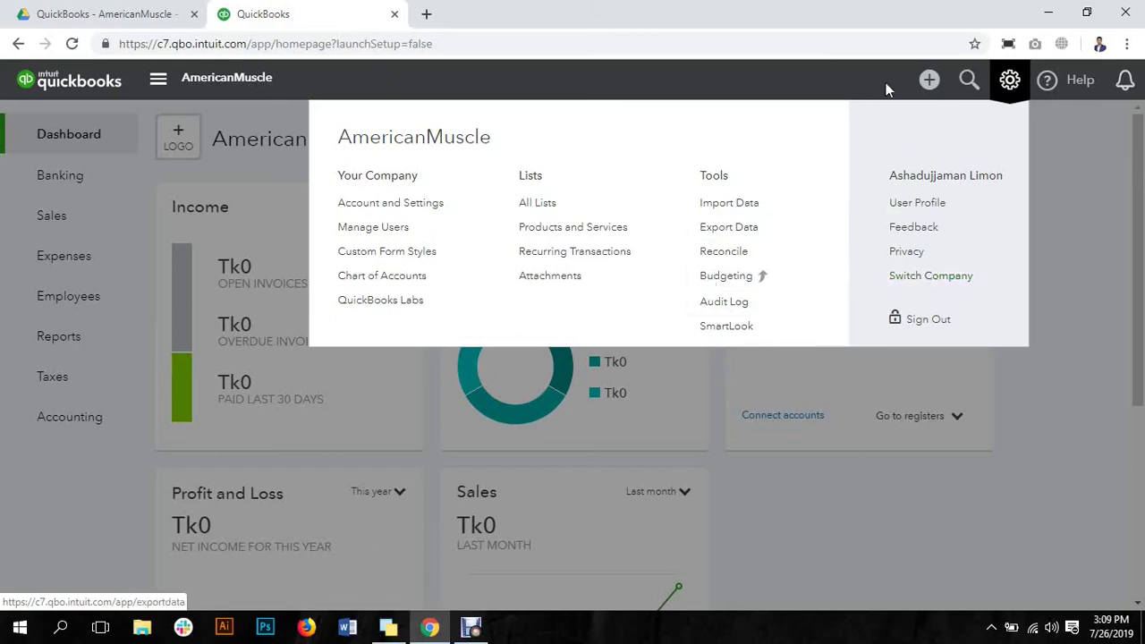
click(1055, 84)
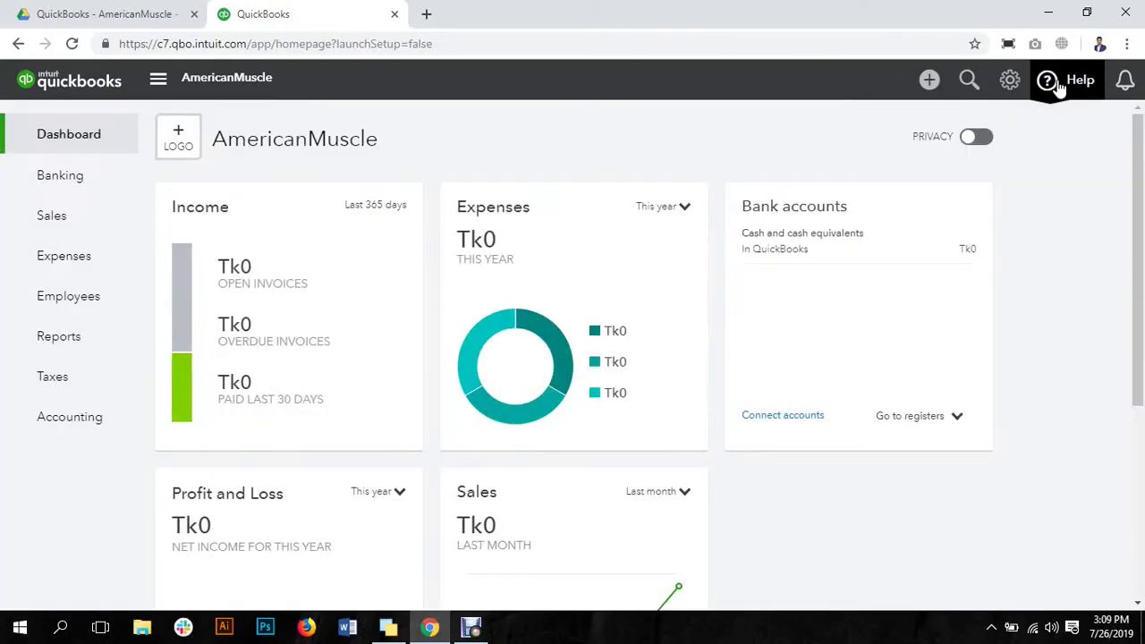
click(1056, 84)
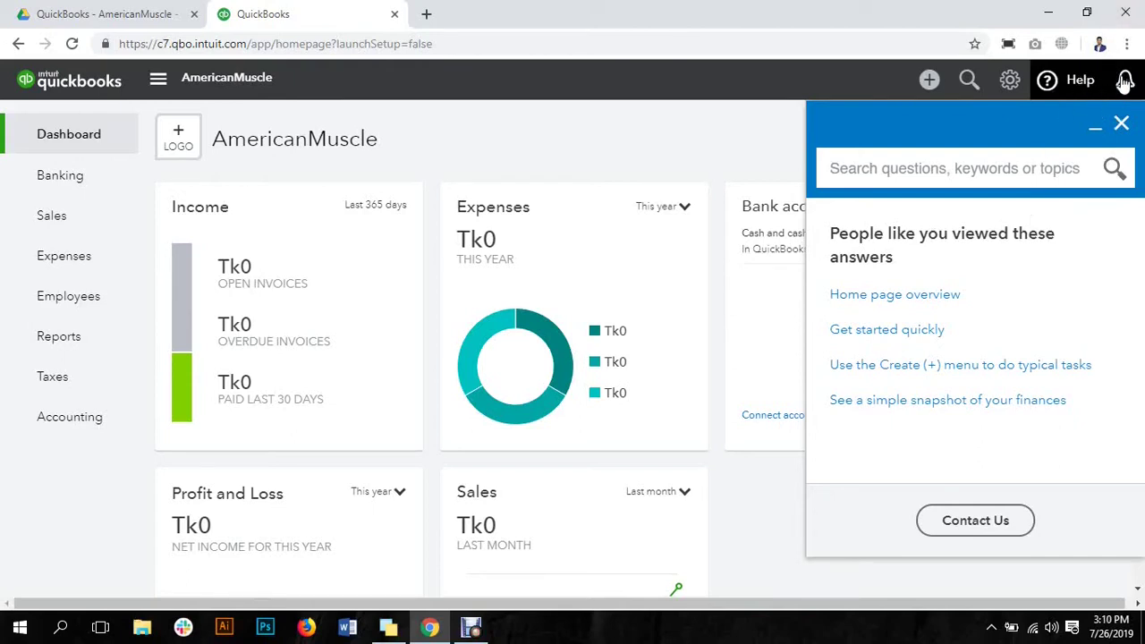
click(1122, 125)
click(1126, 86)
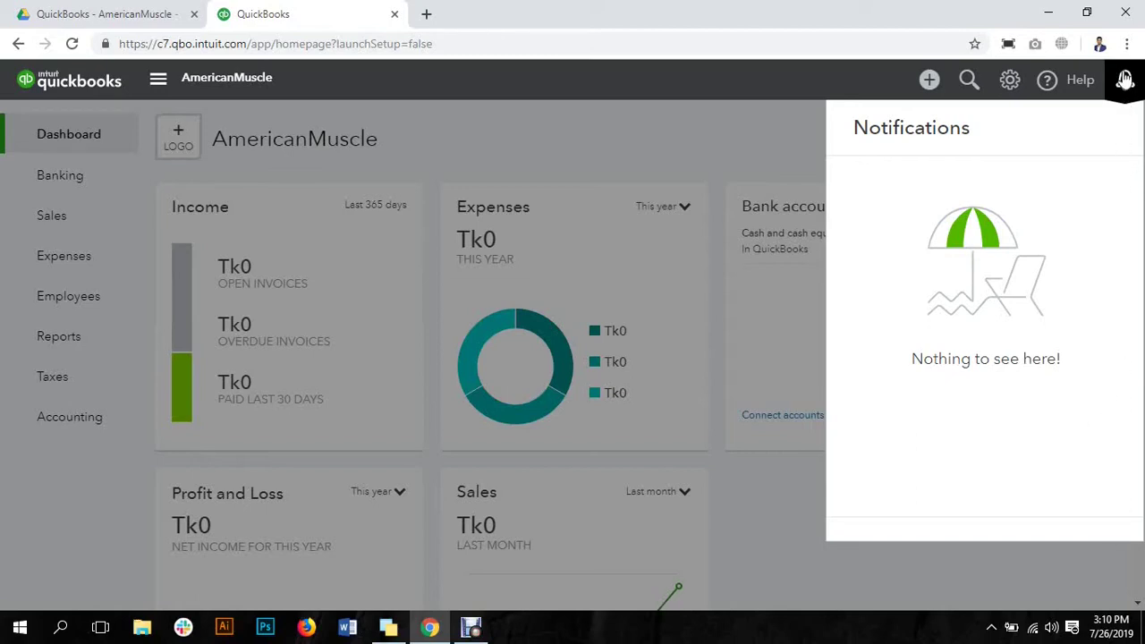
click(1125, 85)
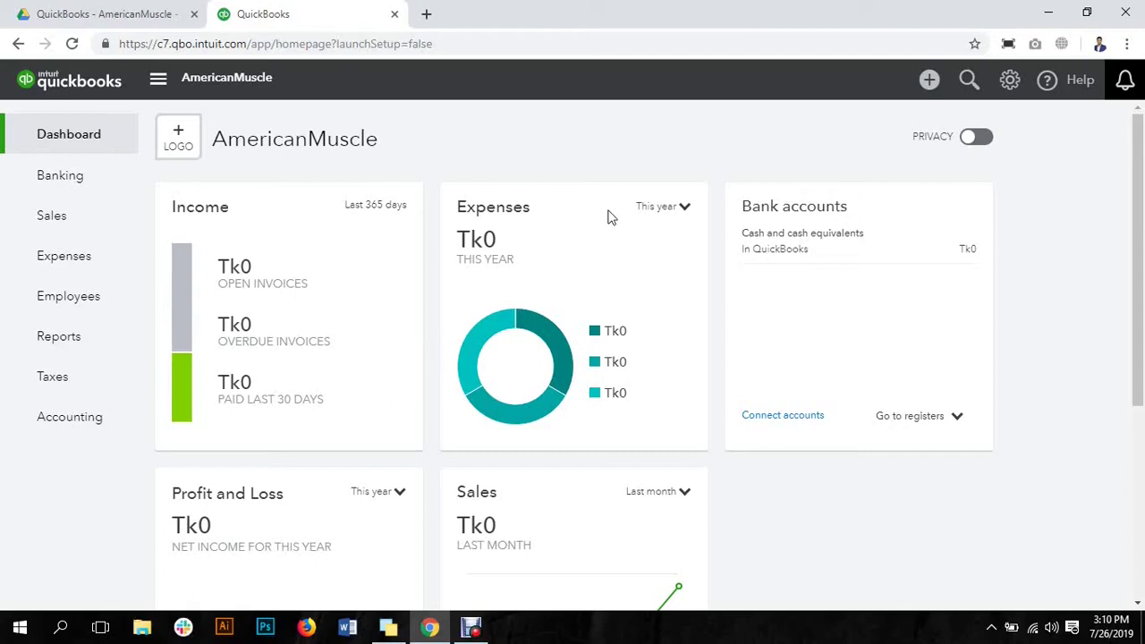
Open the company's Account and Settings and start editing the Company name section
click(1009, 82)
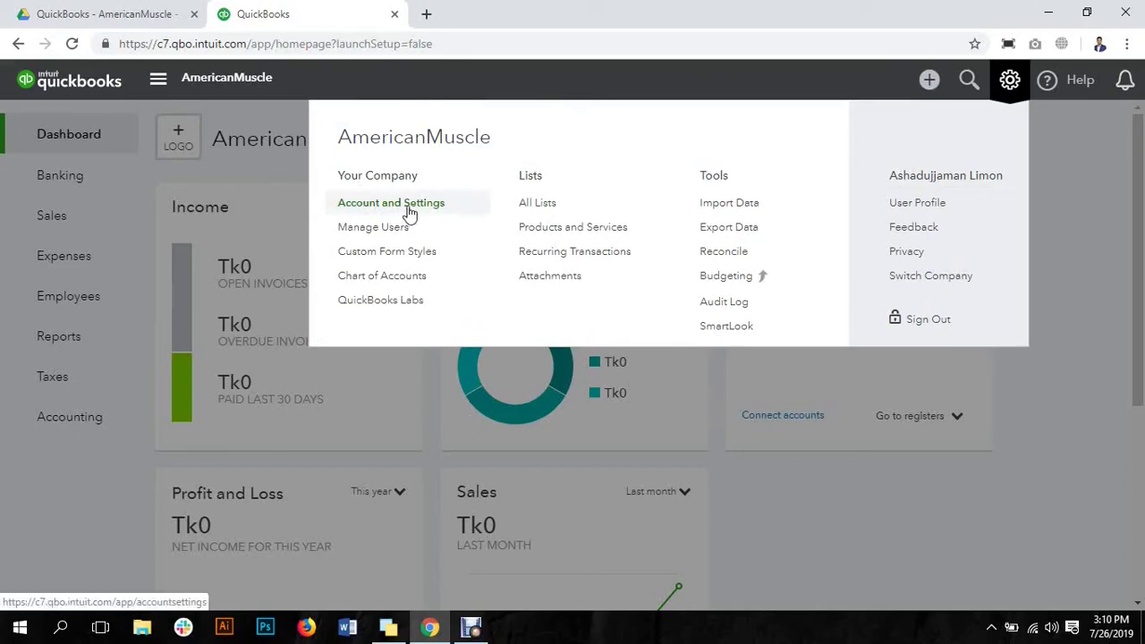
click(453, 212)
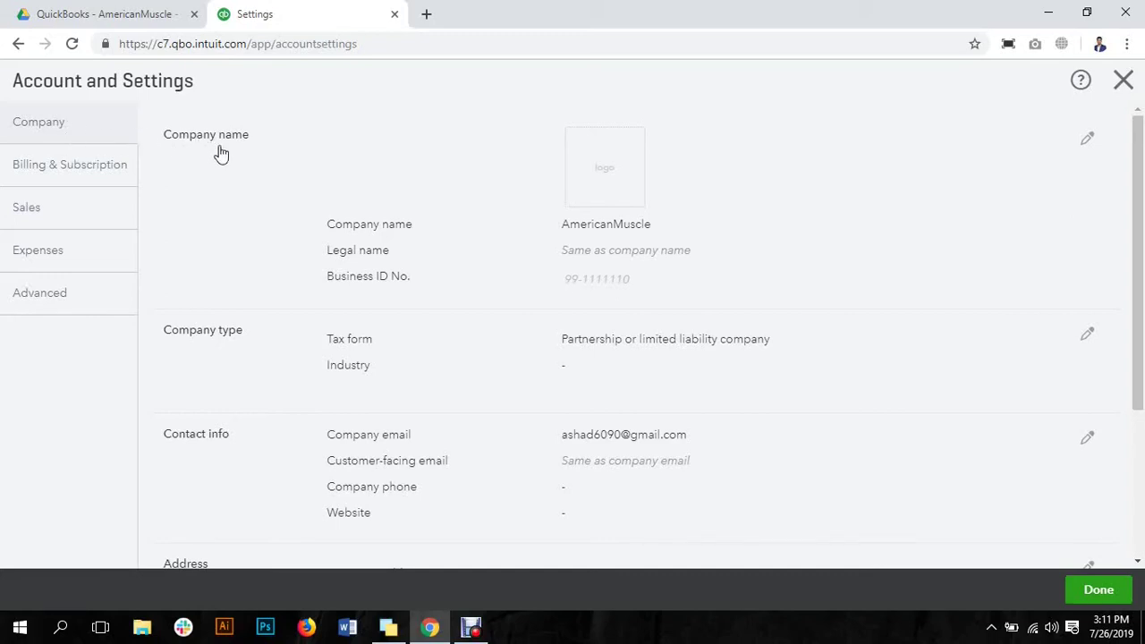
scroll(349, 193, down, 3)
scroll(349, 204, up, 3)
click(1088, 143)
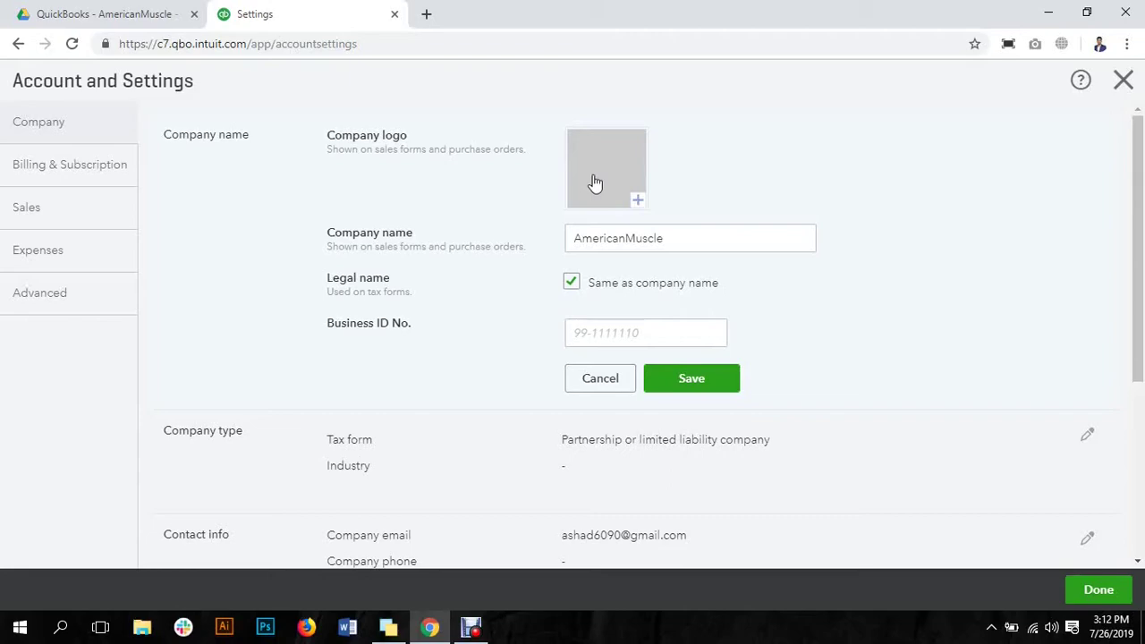
Switch to the QuickBooks - AmericanMuscle folder in Google Drive, download 1.3 Company Logo.png and show it in its download folder
click(83, 10)
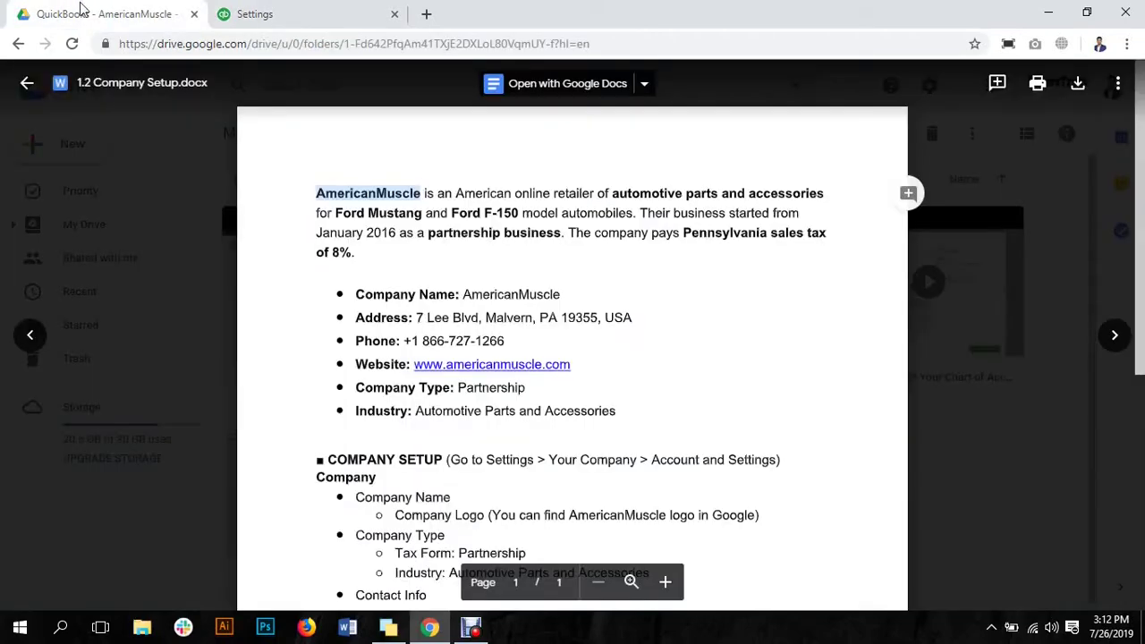
click(24, 83)
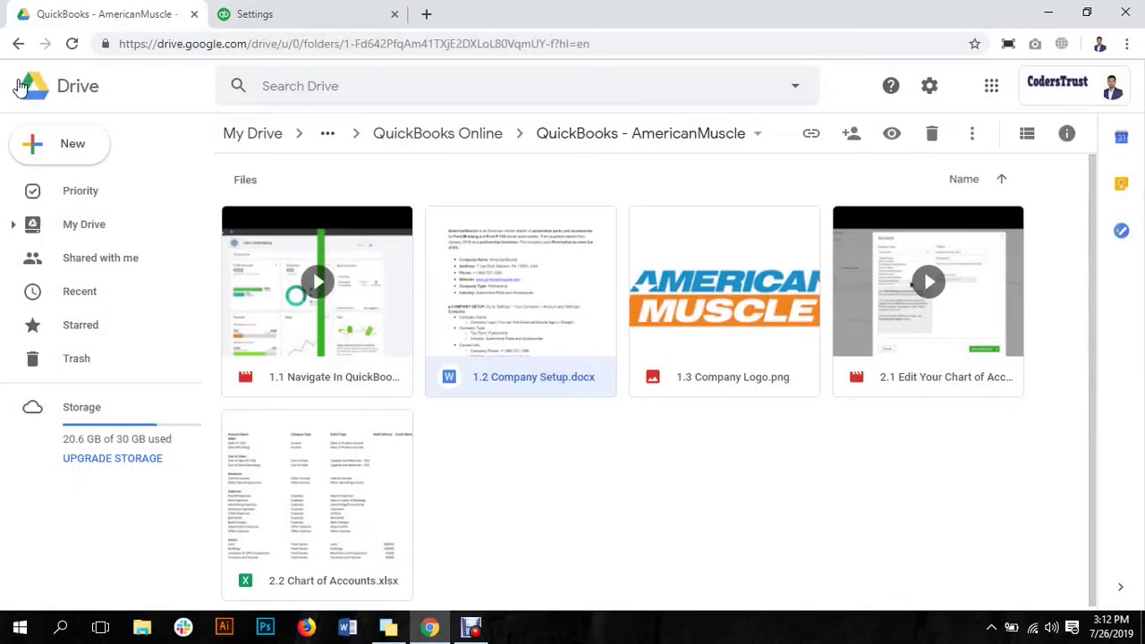
double_click(747, 293)
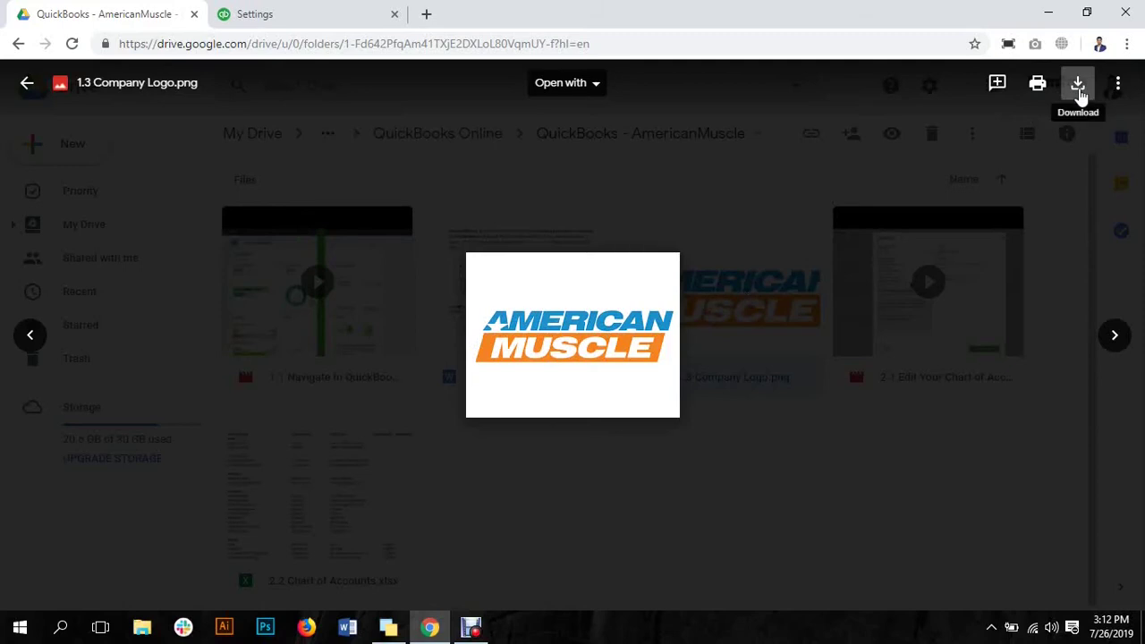
click(1079, 87)
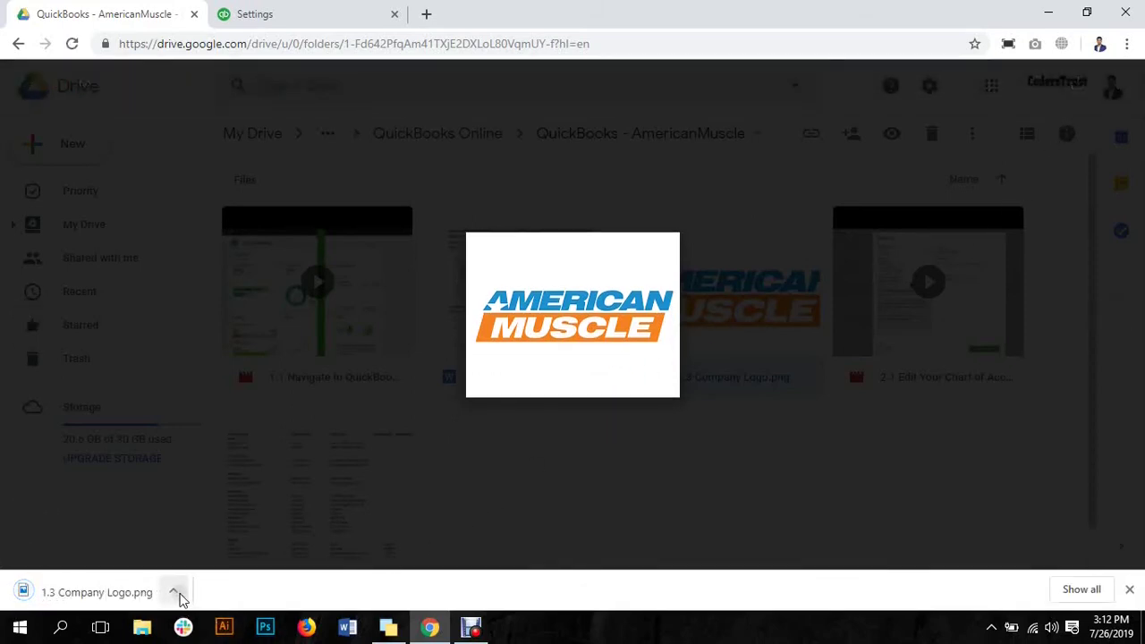
click(175, 592)
click(215, 535)
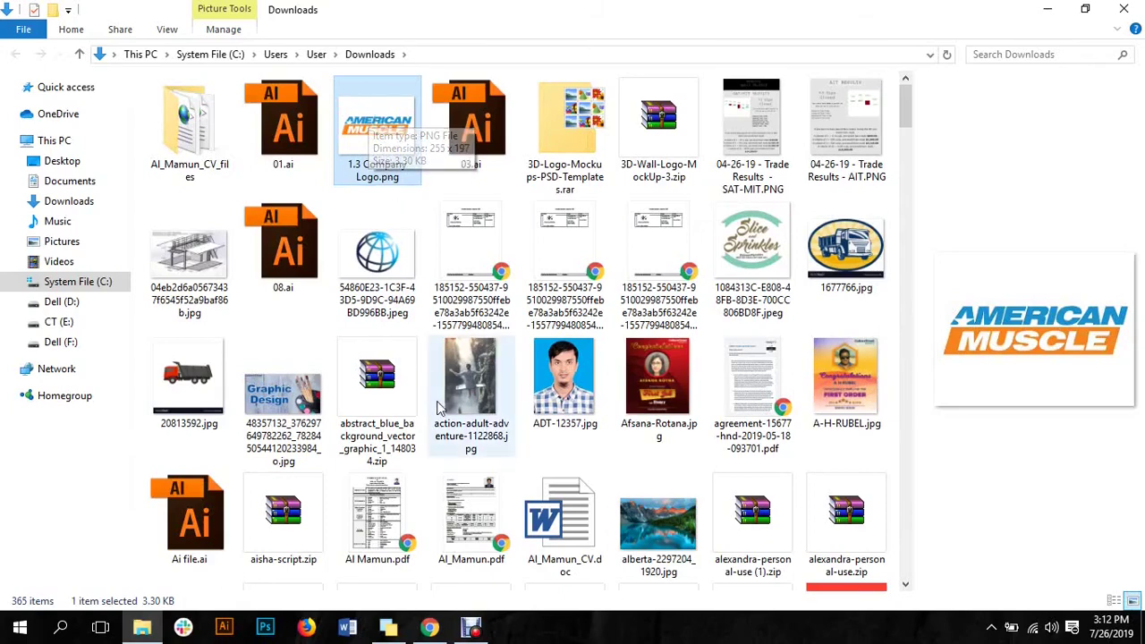
click(429, 628)
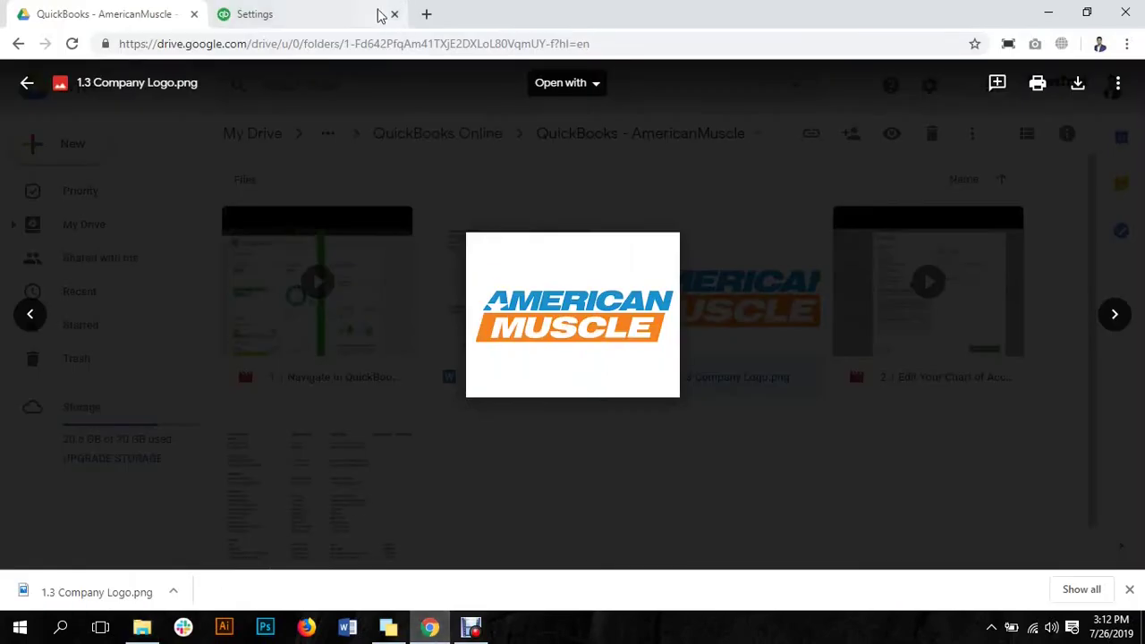
Return to the QuickBooks settings, upload 1.3 Company Logo.png from Downloads as the company logo and save it
click(329, 9)
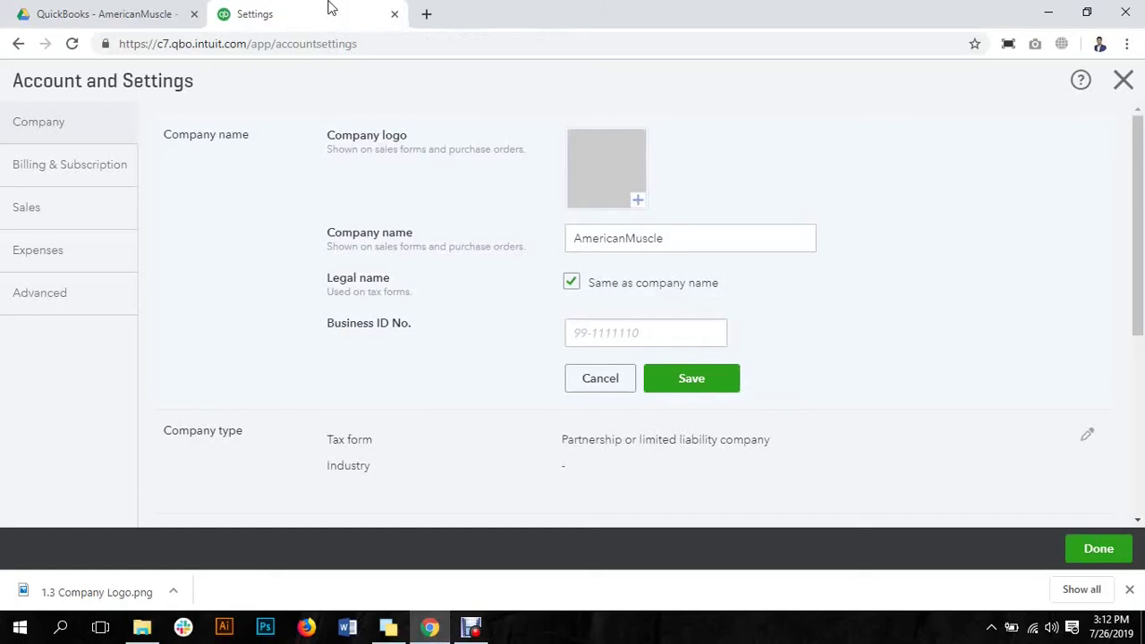
click(626, 189)
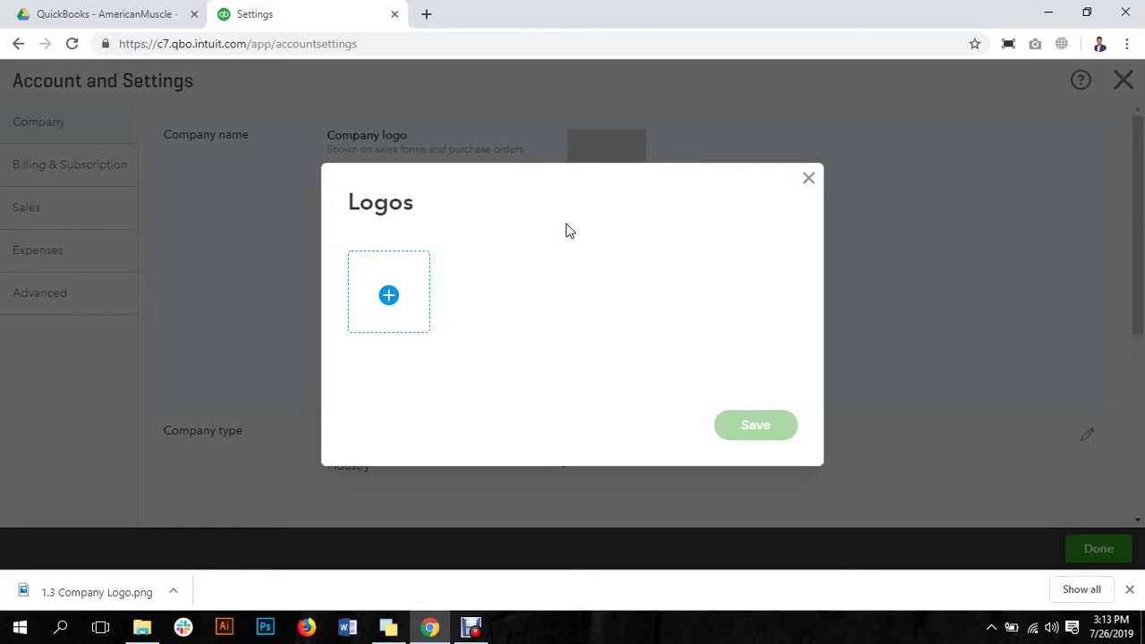
click(809, 180)
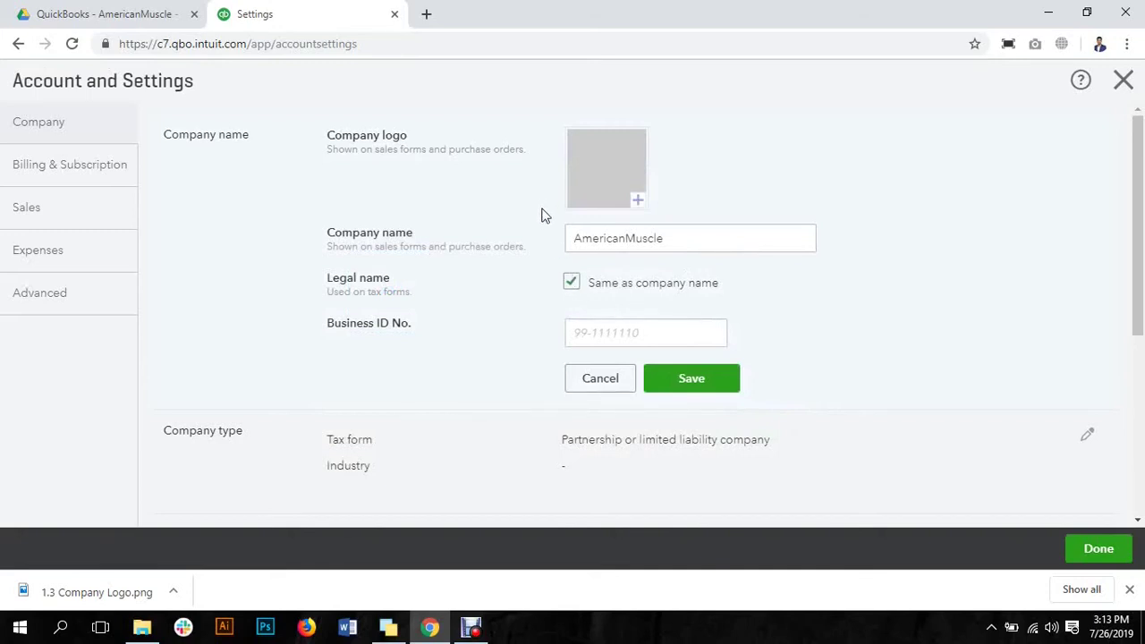
click(638, 205)
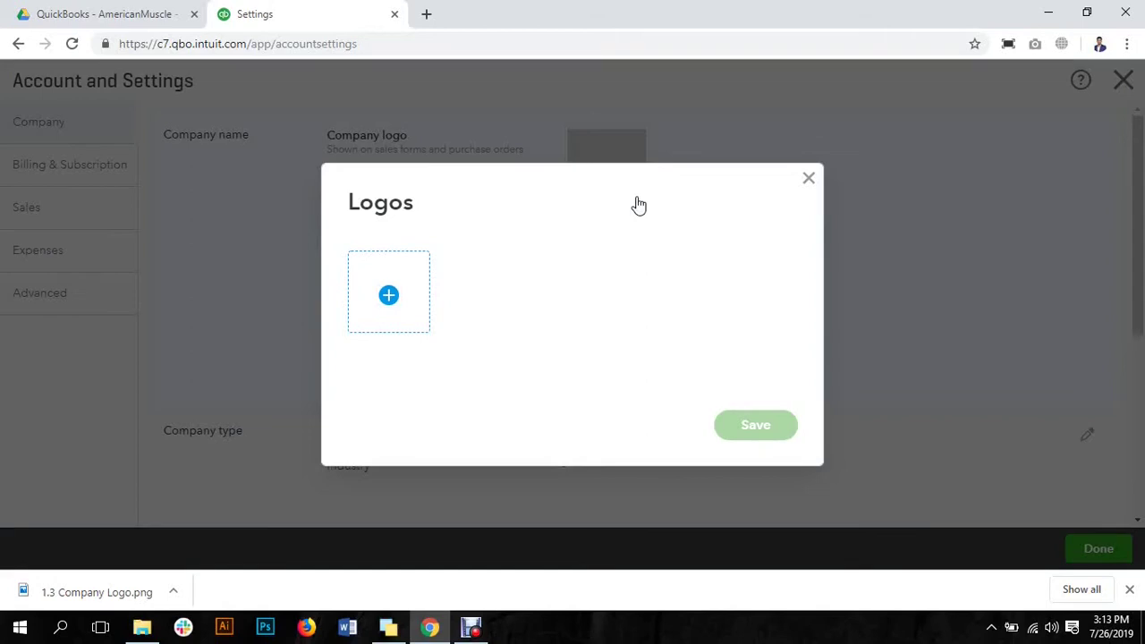
click(388, 297)
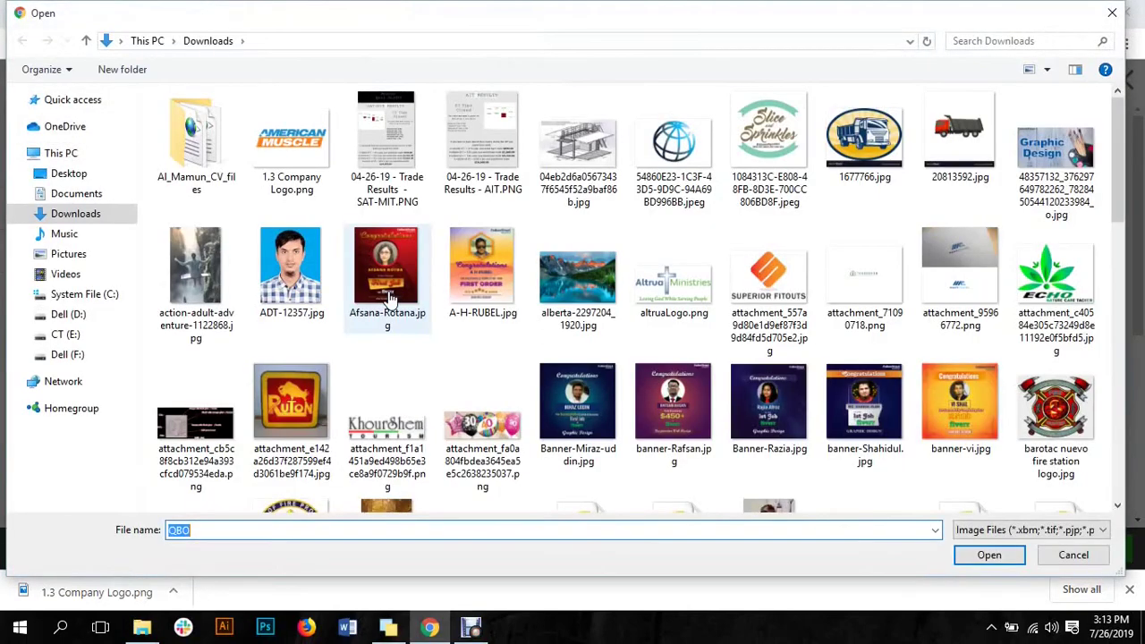
double_click(295, 158)
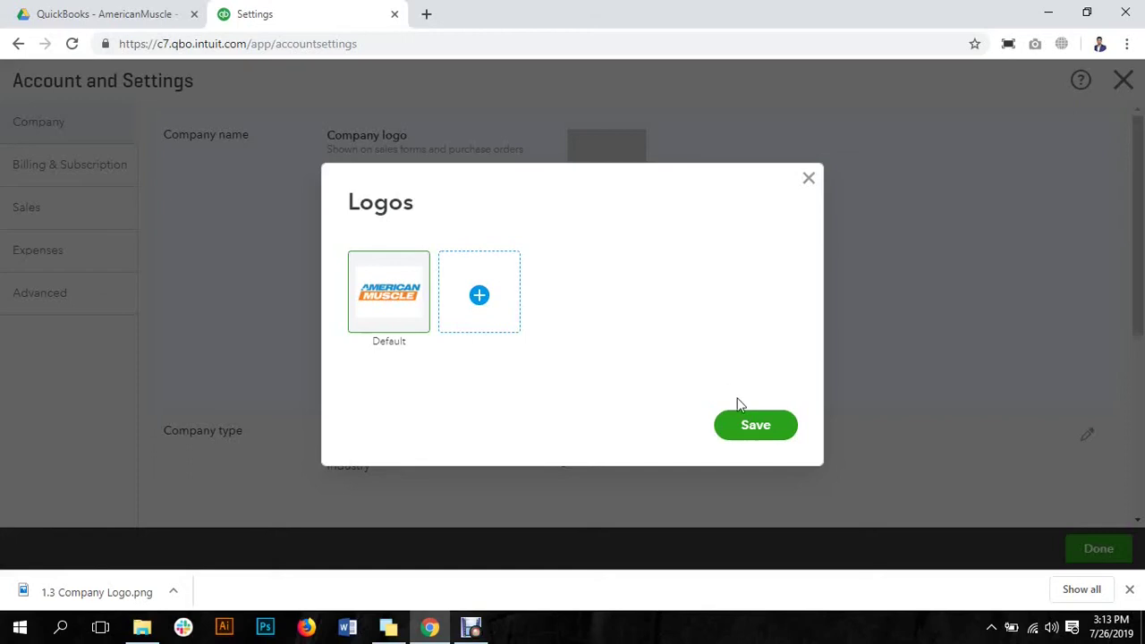
click(755, 426)
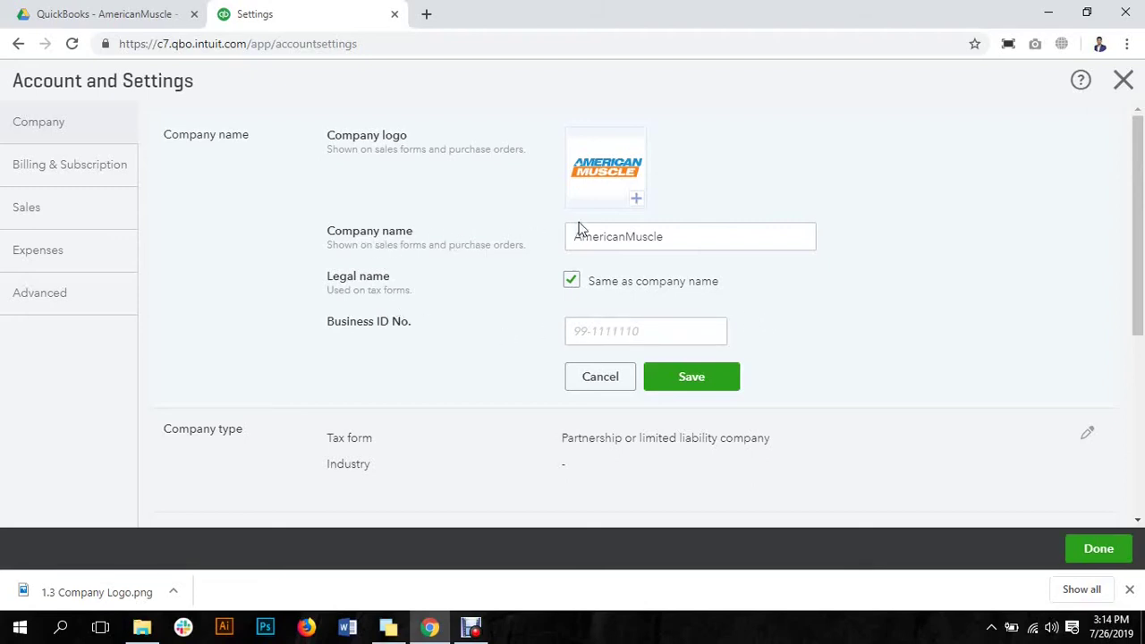
Change the company name to "AmericanMuscle (CTG-264)" and save the Company name section
click(695, 238)
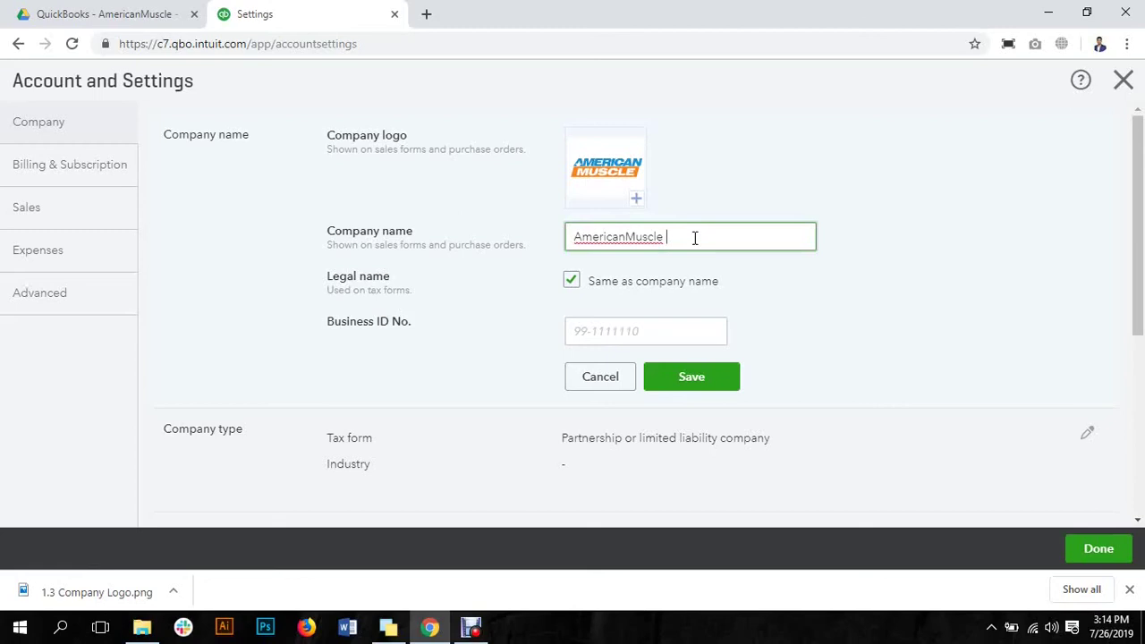
text(-)
text(CTG)
text(264)
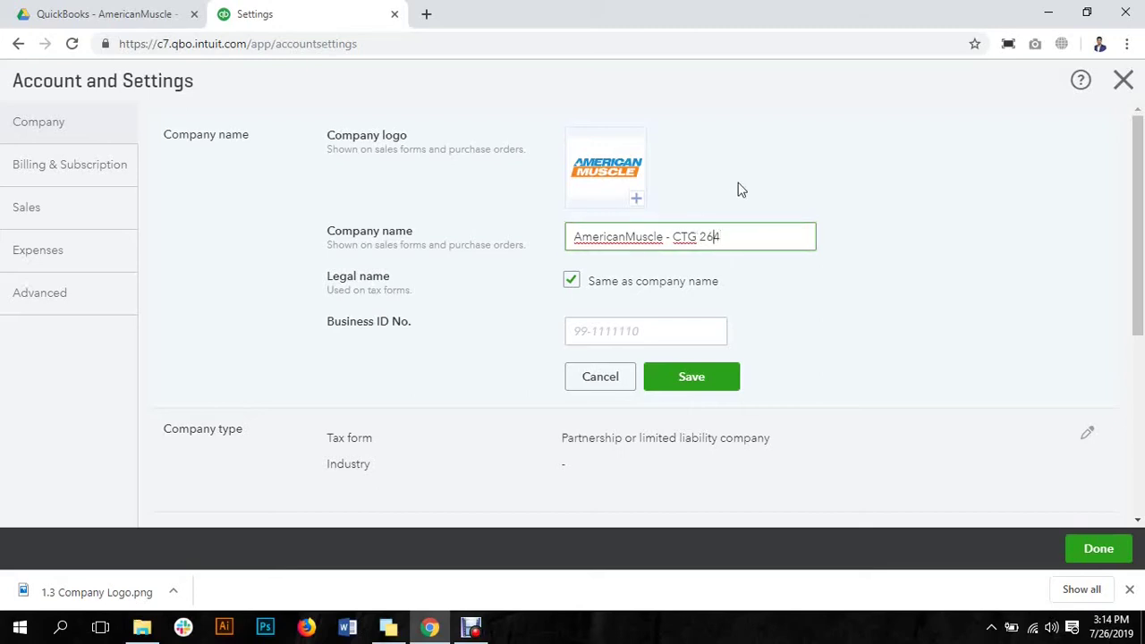
key(Left)
key(Left)
key(Left)
key(BackSpace)
text(-)
key(Left)
key(Left)
key(Left)
key(Left)
key(Left)
key(BackSpace)
key(BackSpace)
text(()
key(End)
text())
key(Home)
key(End)
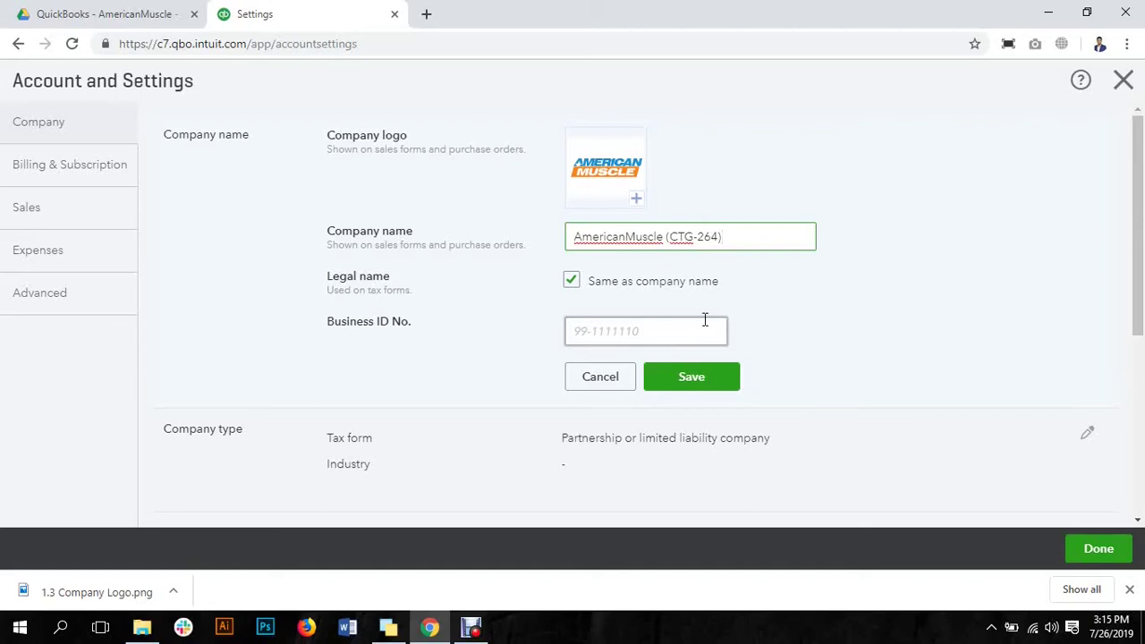
click(691, 376)
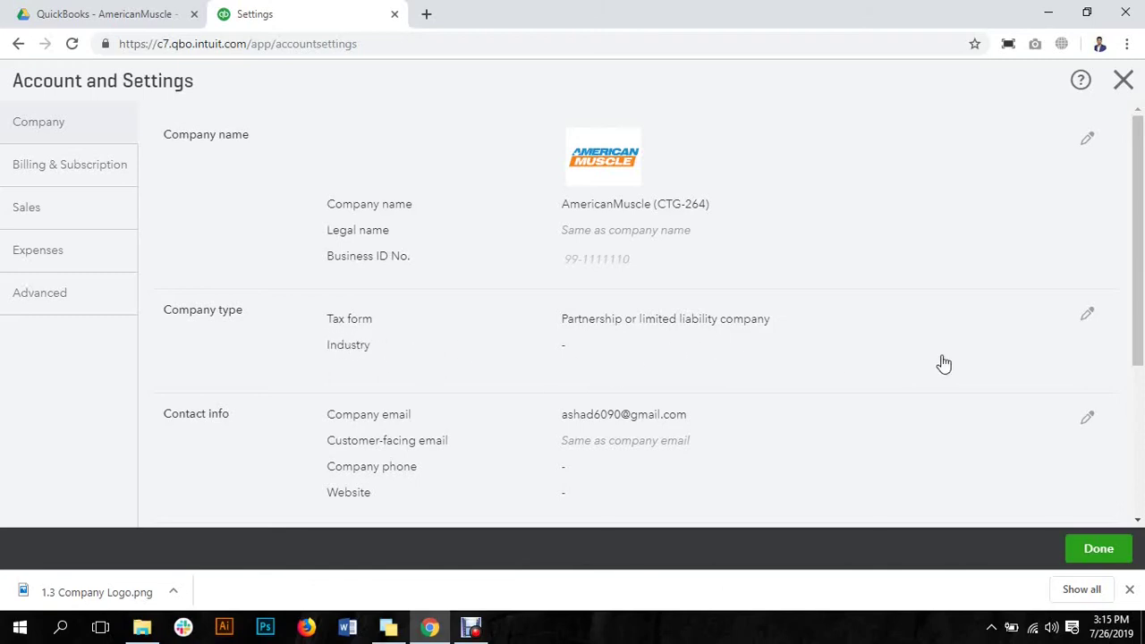
Open the Company type section for editing and copy the industry "Automotive Parts and Accessories" from 1.2 Company Setup.docx in Google Drive
click(1088, 318)
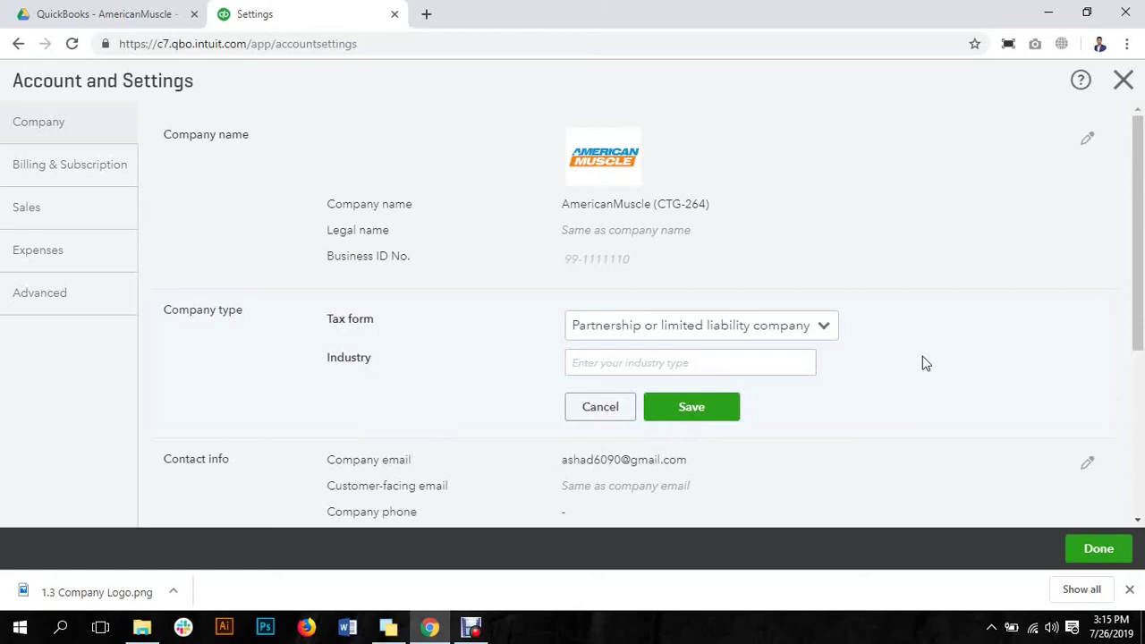
click(770, 362)
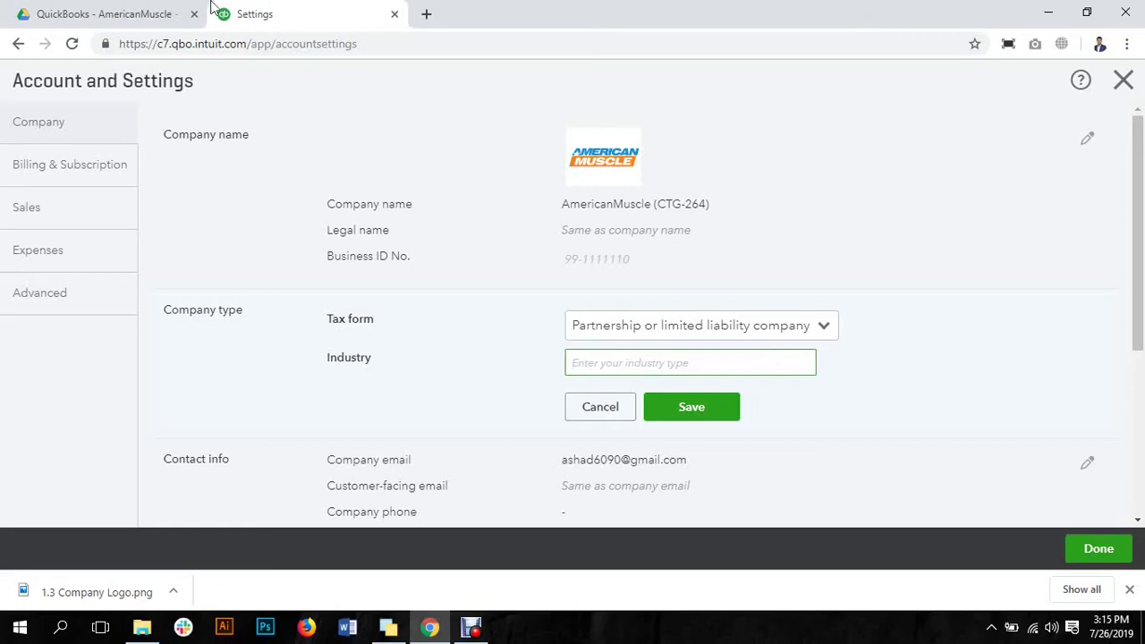
click(177, 11)
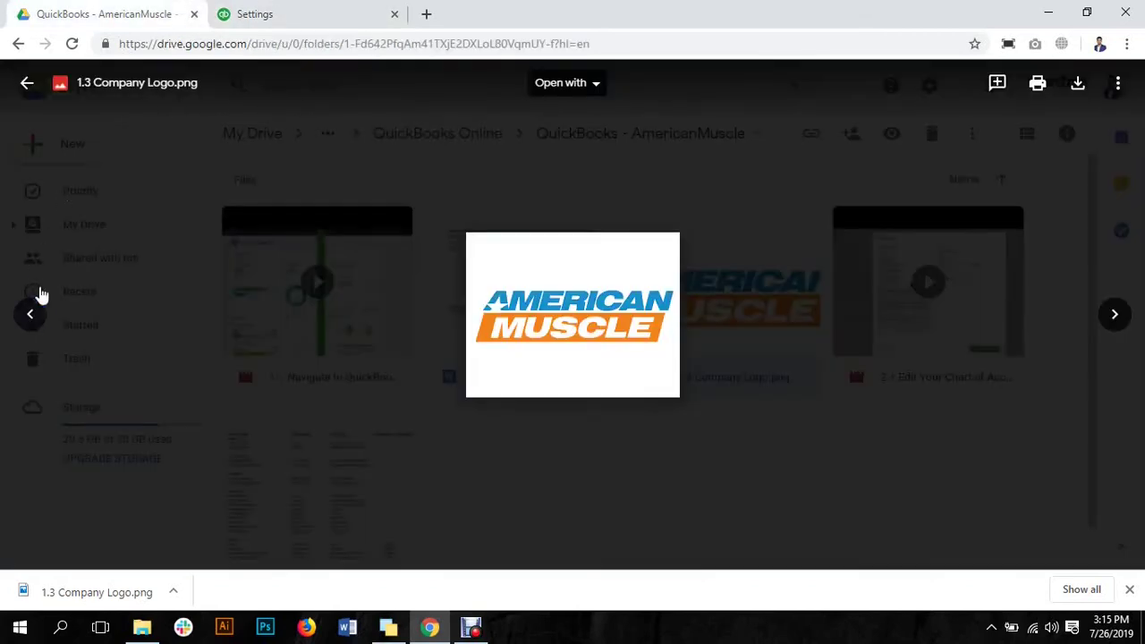
click(30, 314)
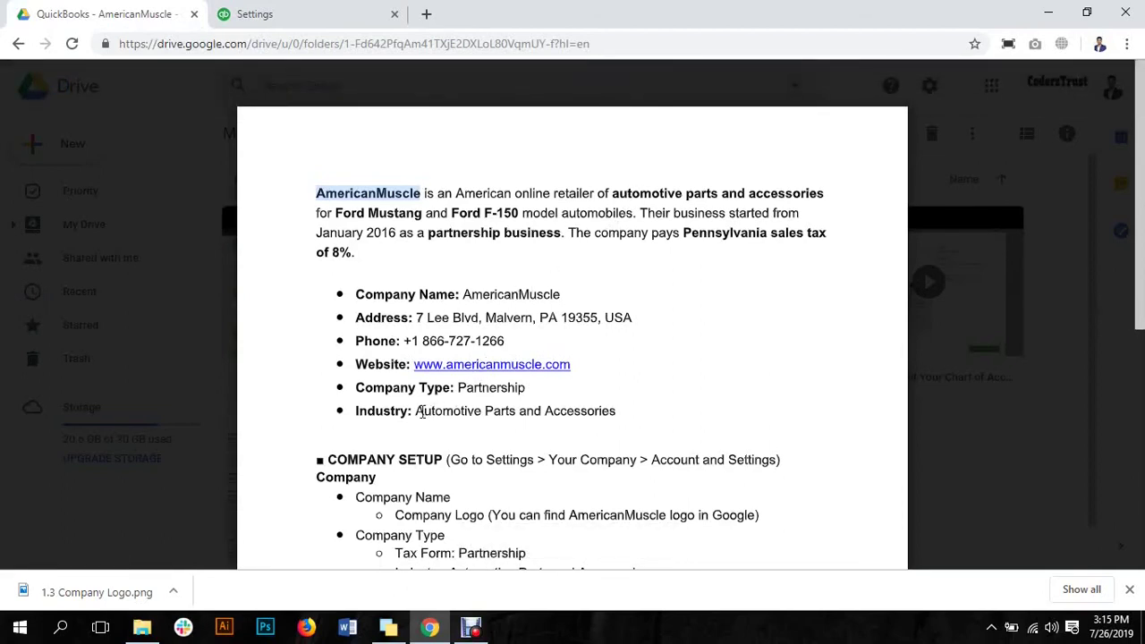
drag(416, 411, 512, 404)
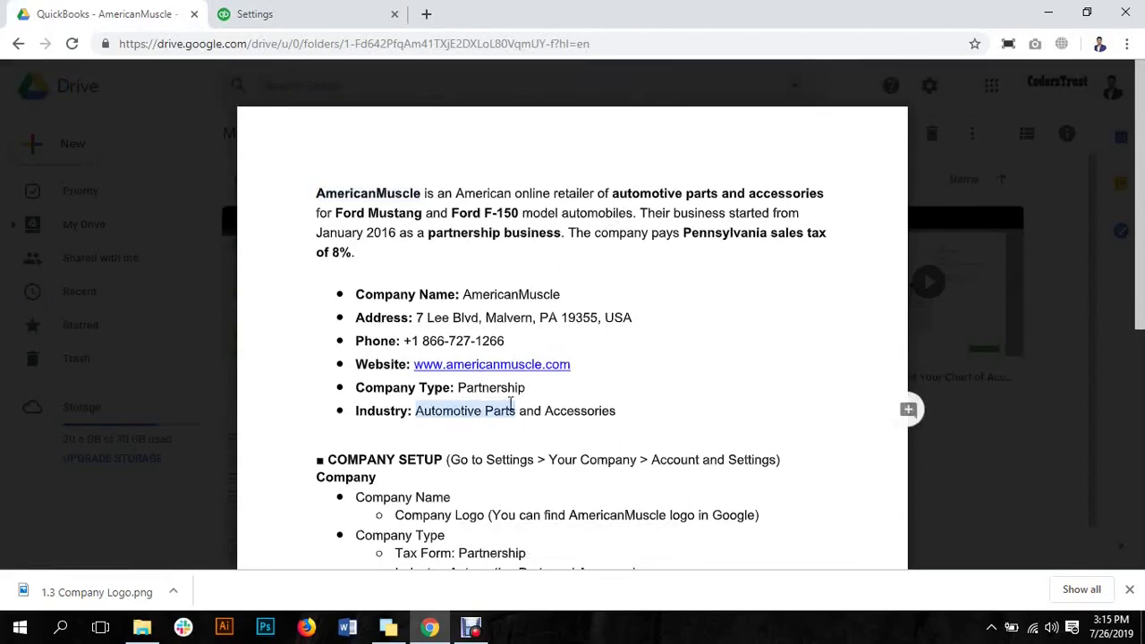
double_click(438, 410)
drag(477, 410, 597, 411)
key(ctrl+c)
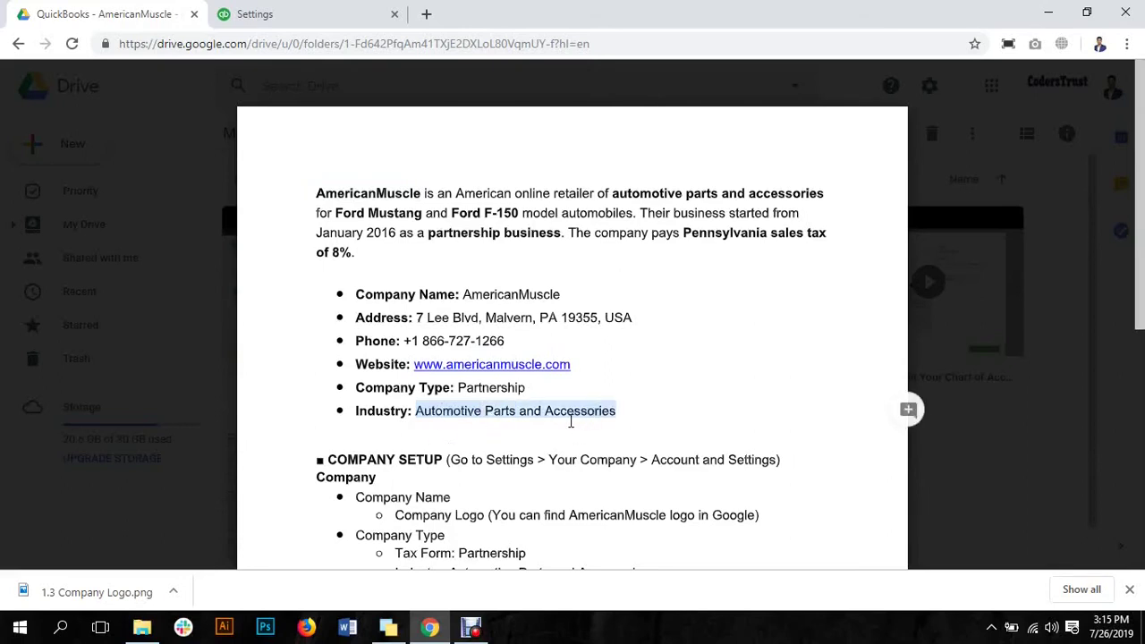
Paste the copied text as the company's industry in QuickBooks and choose the suggestion "Automotive Parts and Accessories Stores"
click(335, 11)
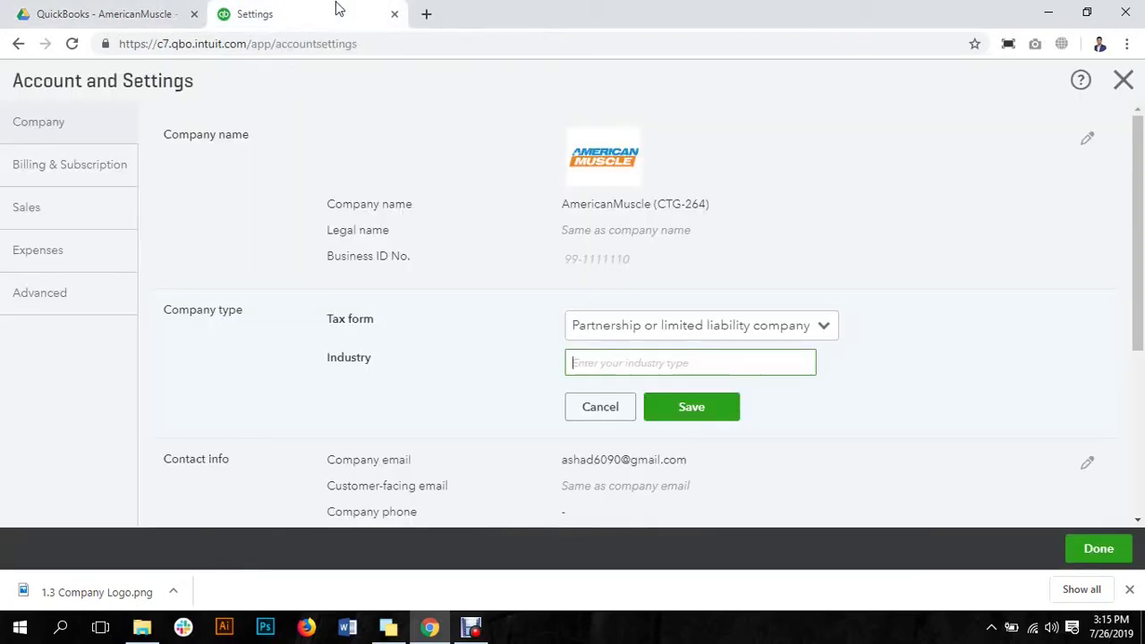
click(650, 364)
key(ctrl+v)
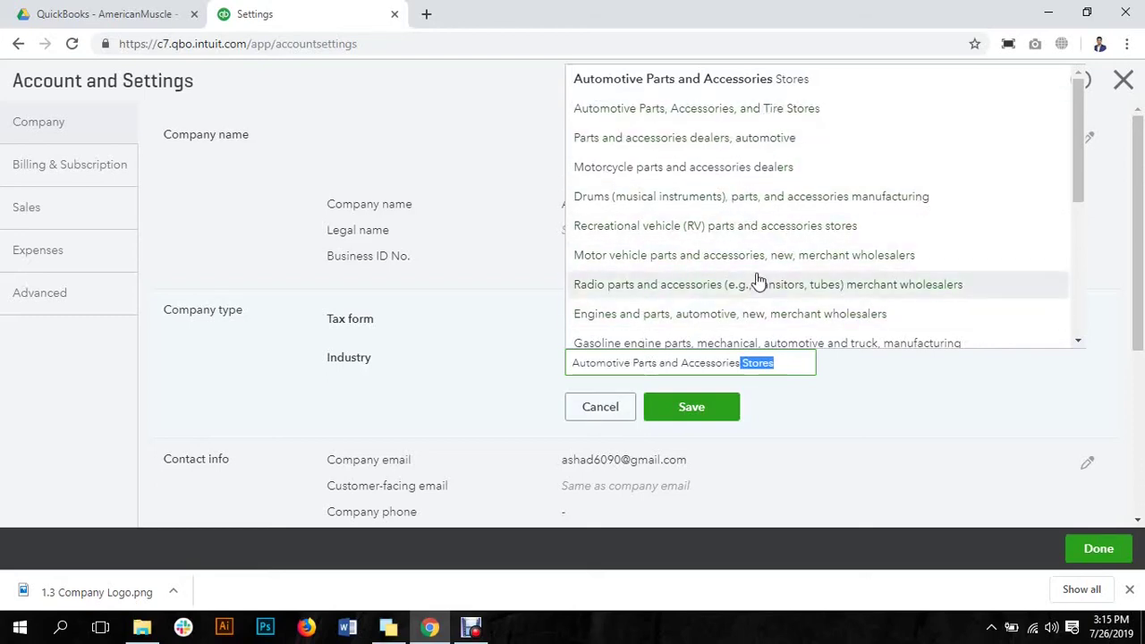
click(862, 85)
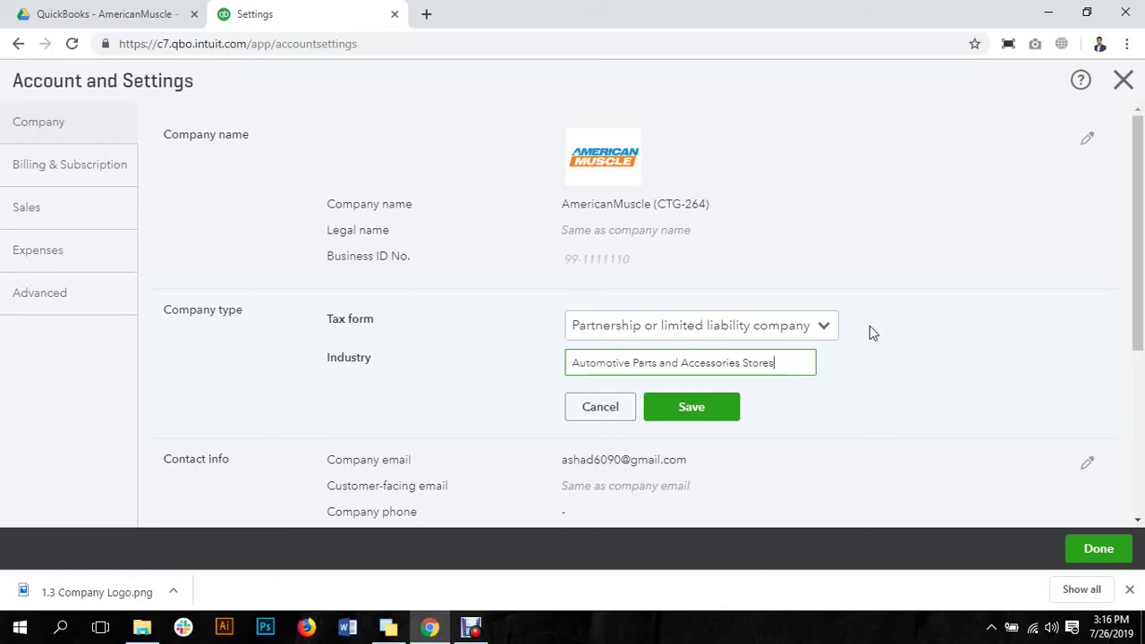
Save the Company type section and open the Contact info section for editing
click(712, 412)
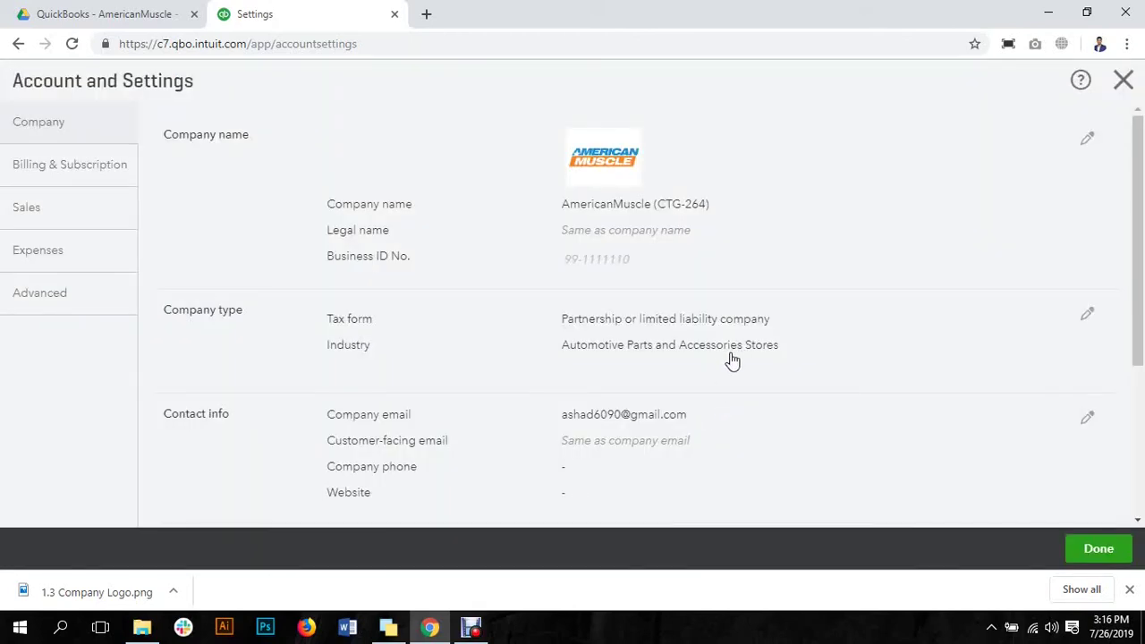
scroll(732, 360, down, 2)
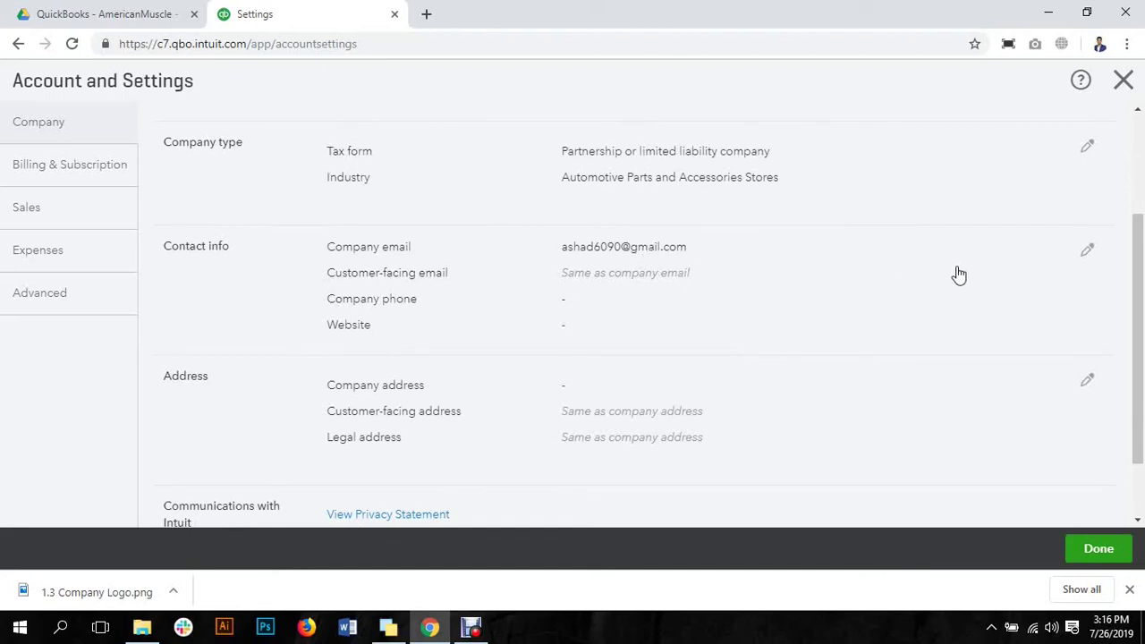
click(1086, 252)
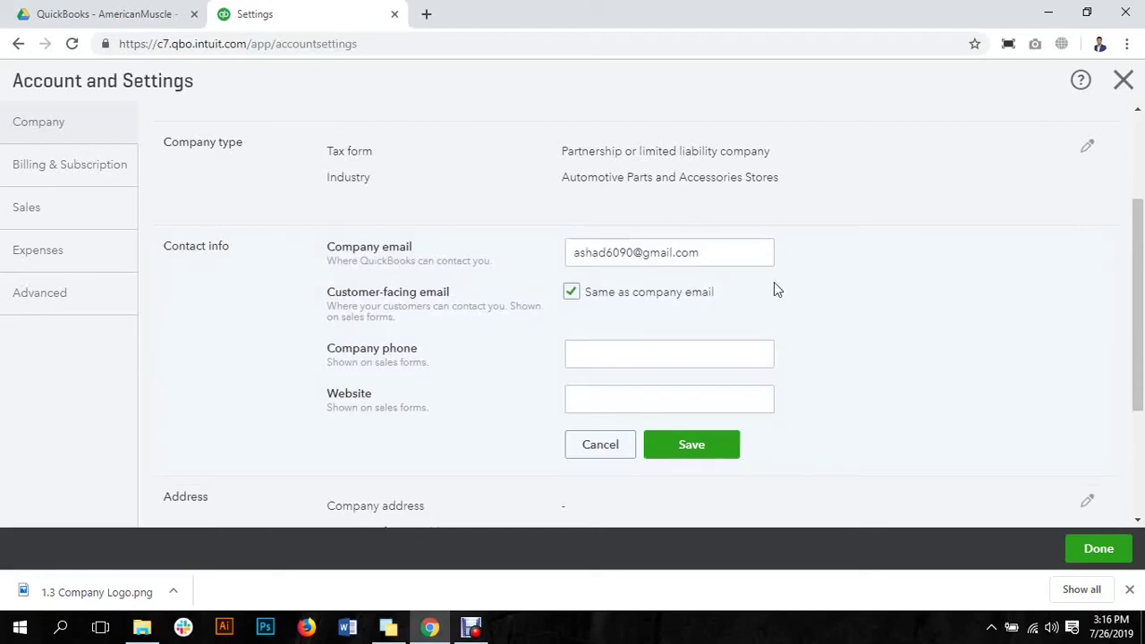
click(571, 293)
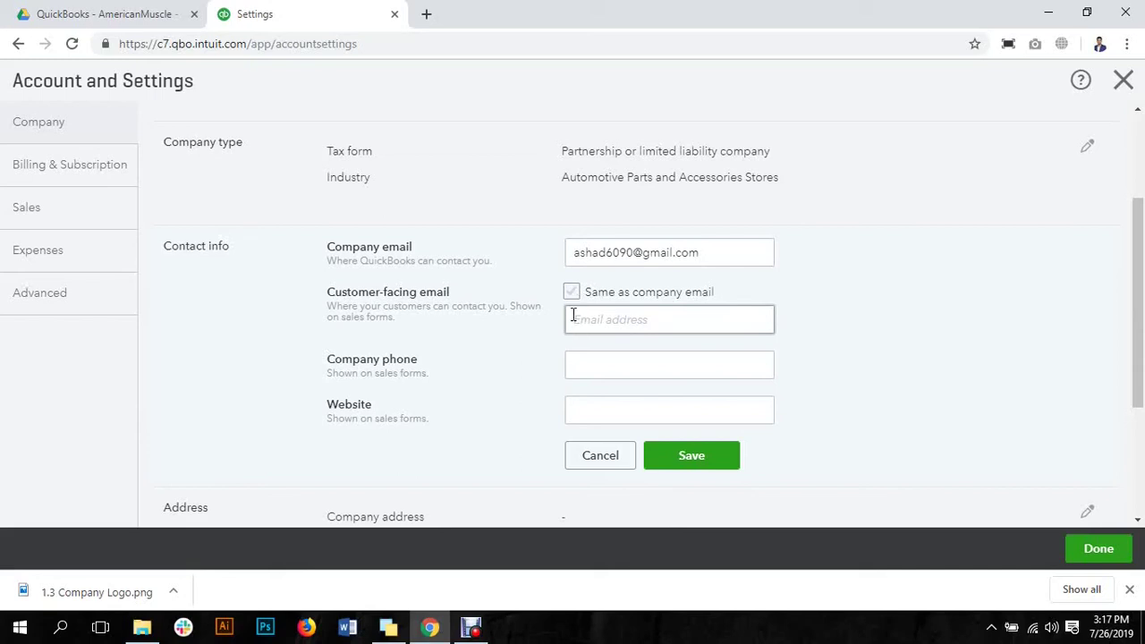
click(589, 315)
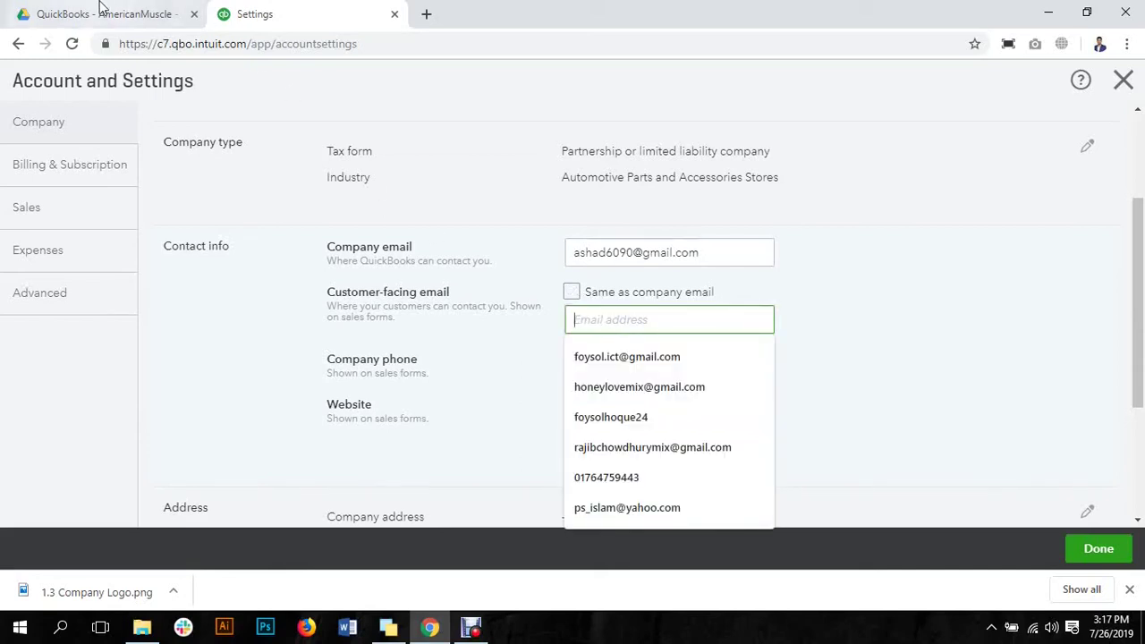
click(100, 11)
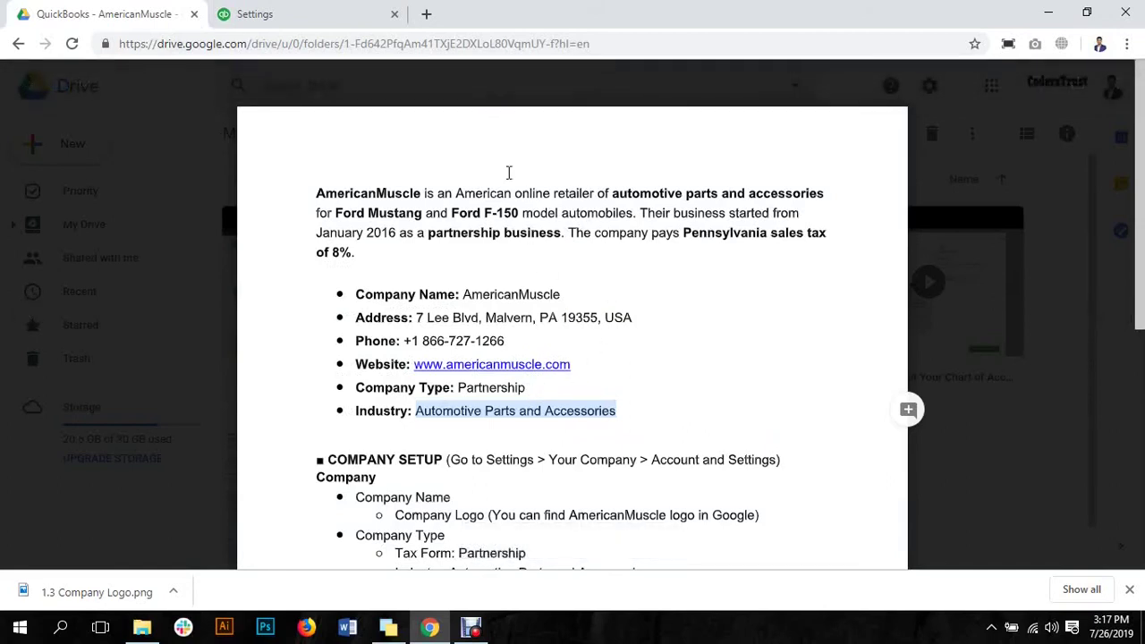
click(304, 14)
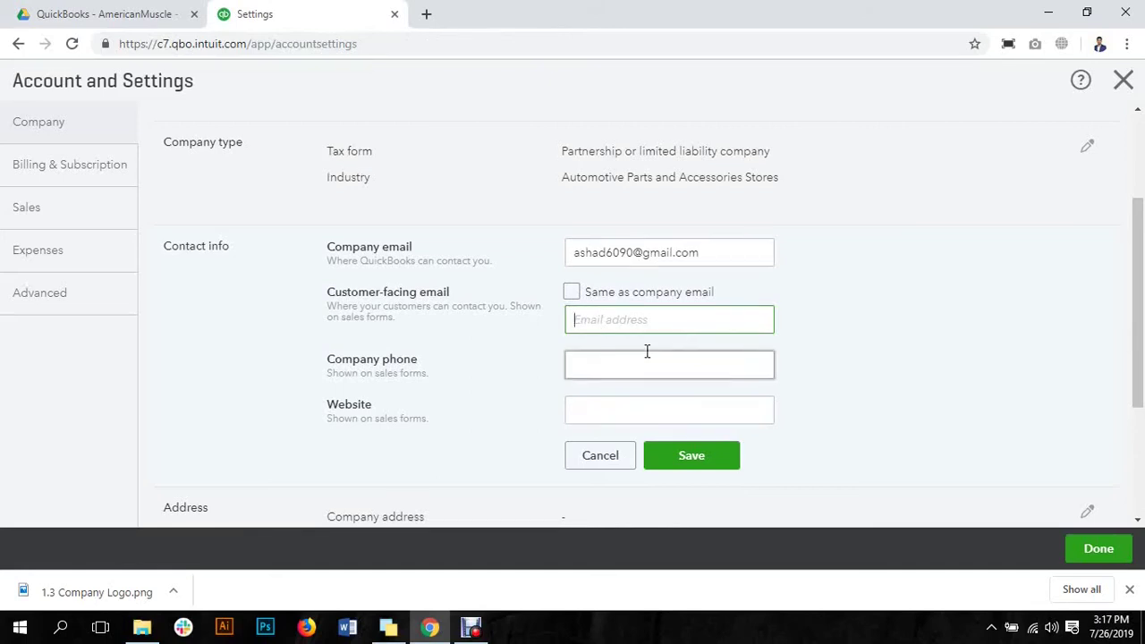
click(570, 292)
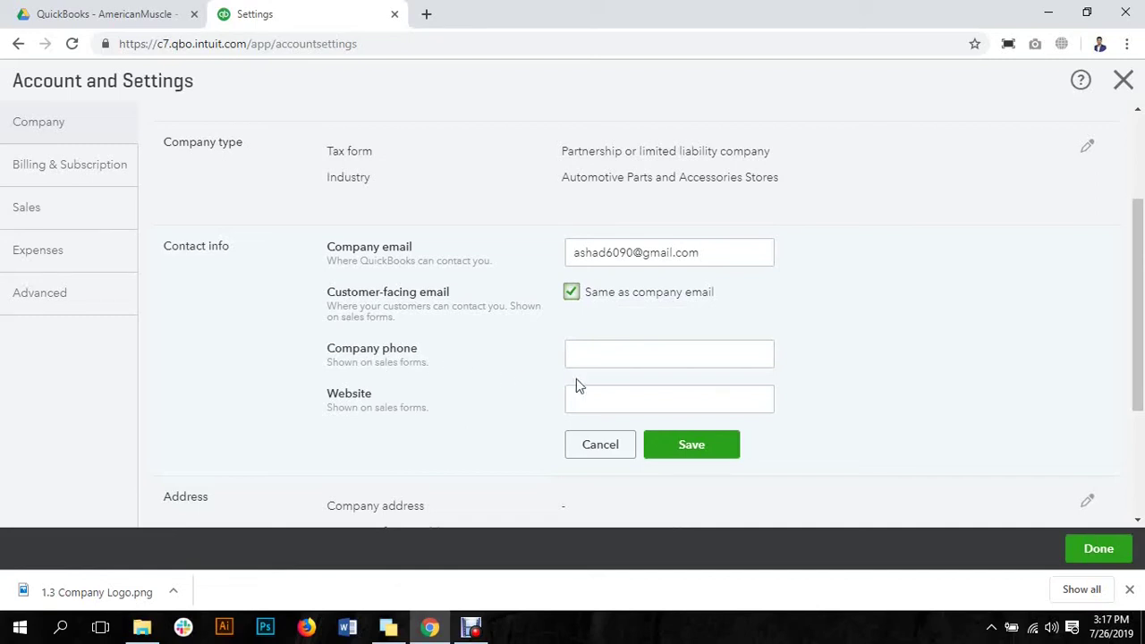
Copy the phone number from 1.2 Company Setup.docx in Google Drive and paste it as the company phone in QuickBooks
click(632, 354)
click(148, 14)
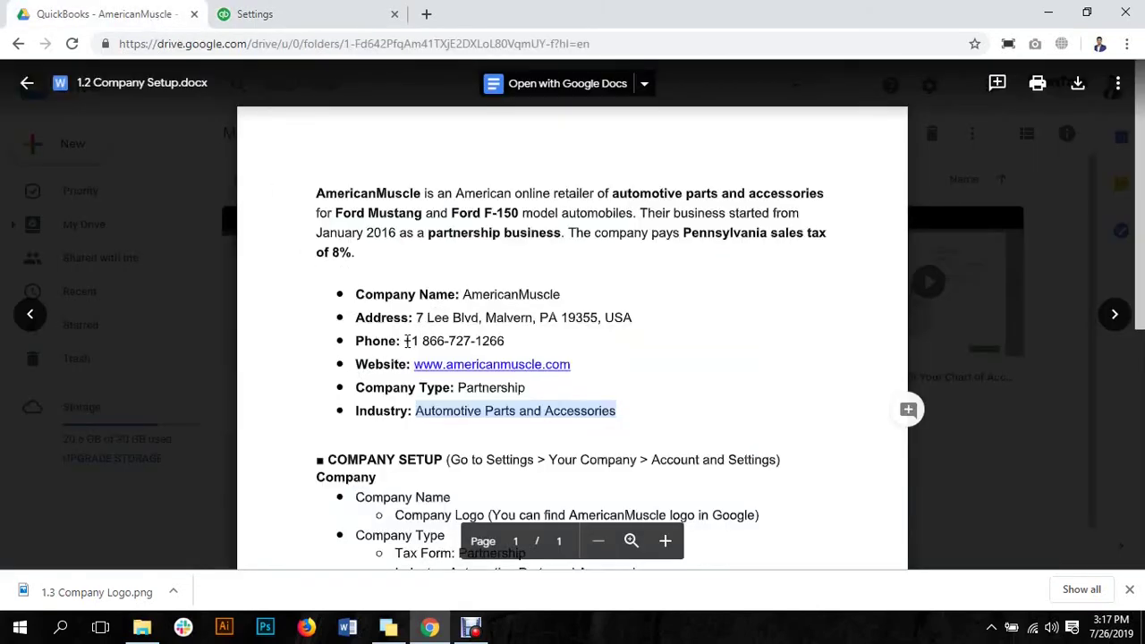
drag(406, 341, 475, 342)
click(488, 341)
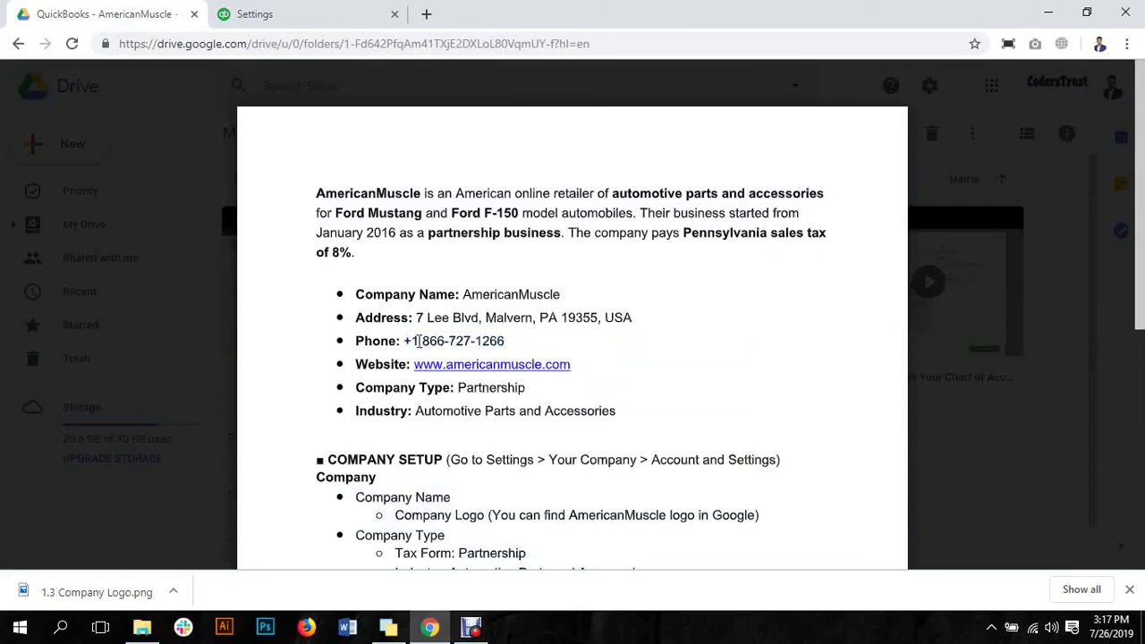
drag(404, 340, 435, 341)
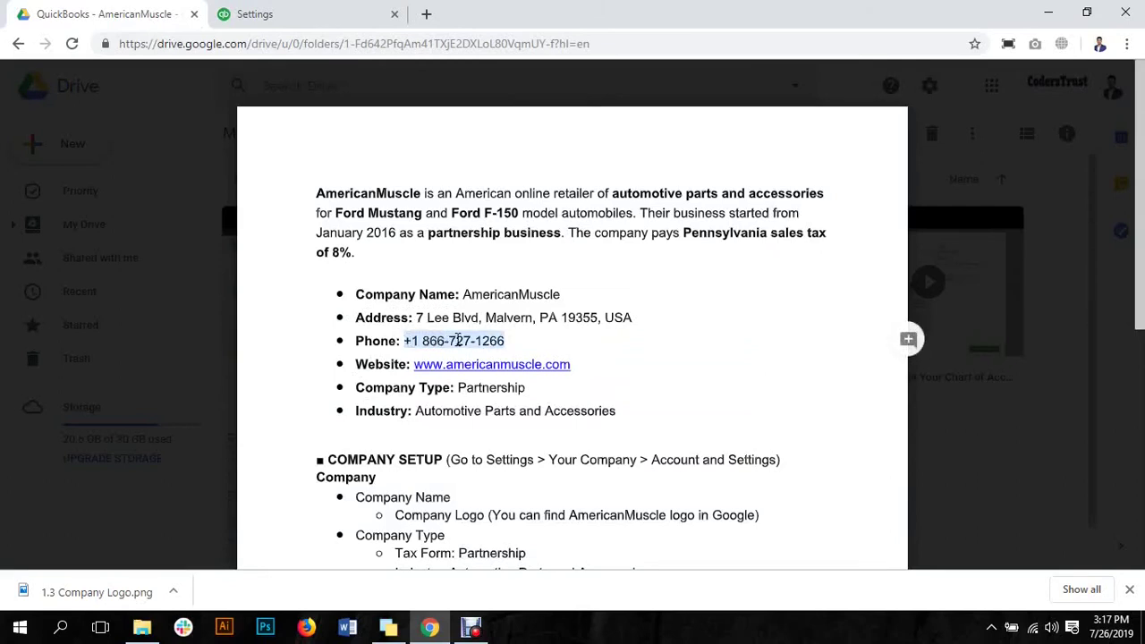
right_click(457, 341)
click(481, 361)
click(322, 11)
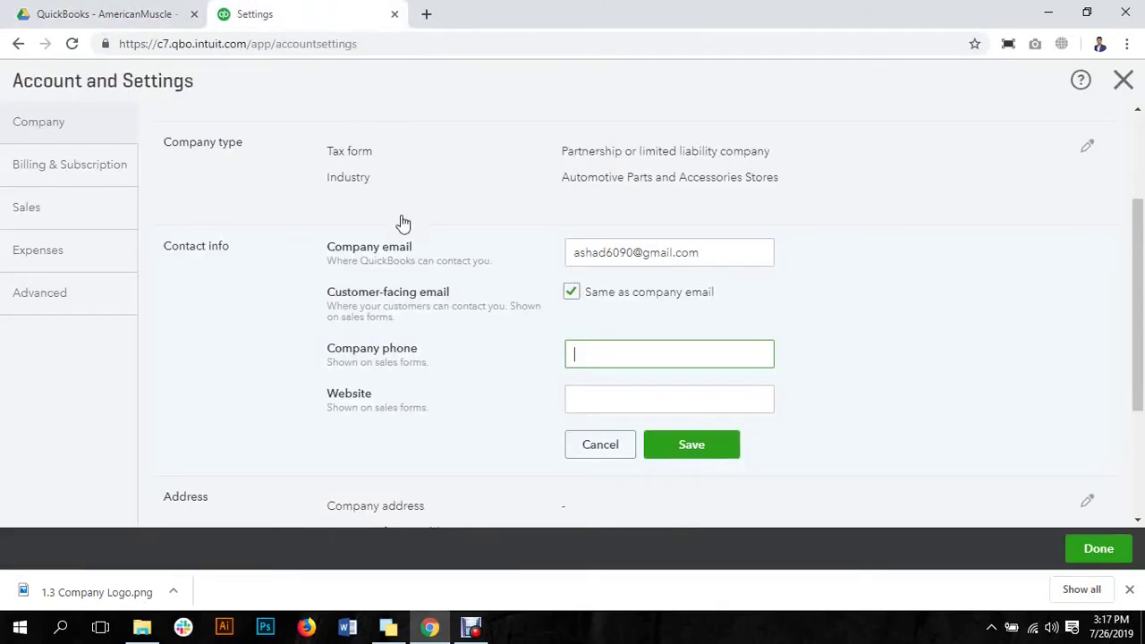
right_click(614, 354)
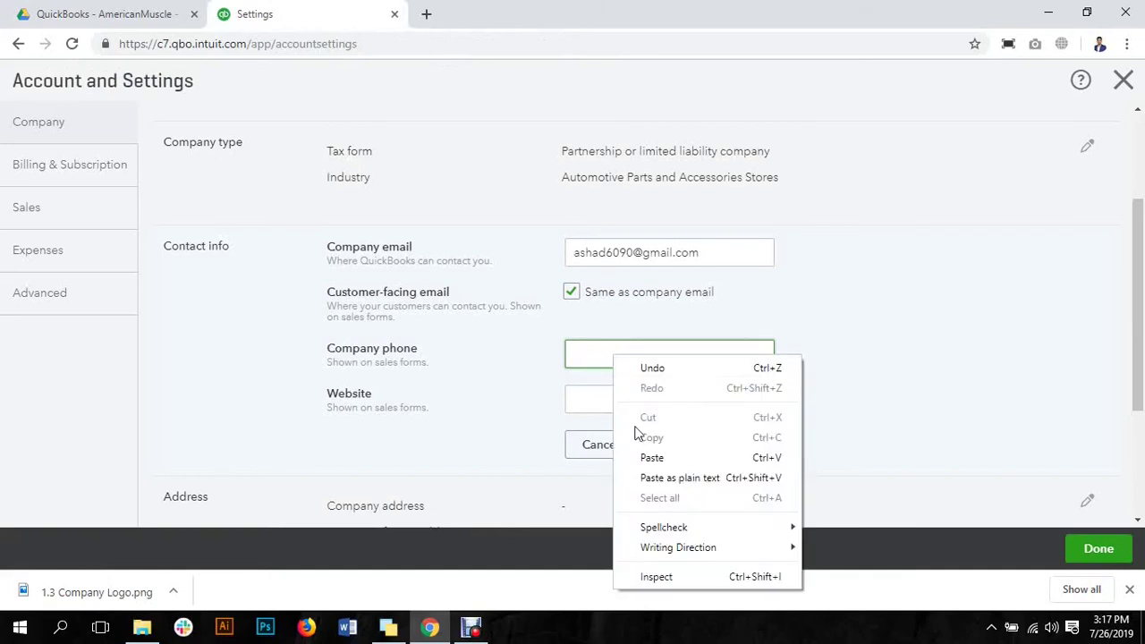
click(653, 458)
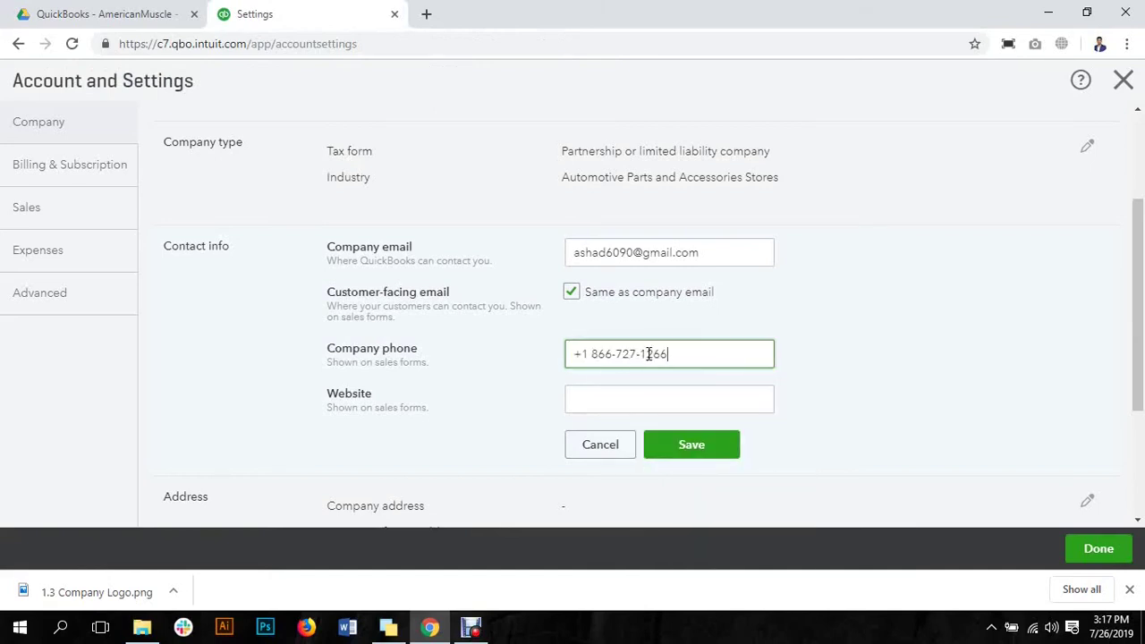
Remove the hyphens from the company phone number in the Contact info section
click(654, 397)
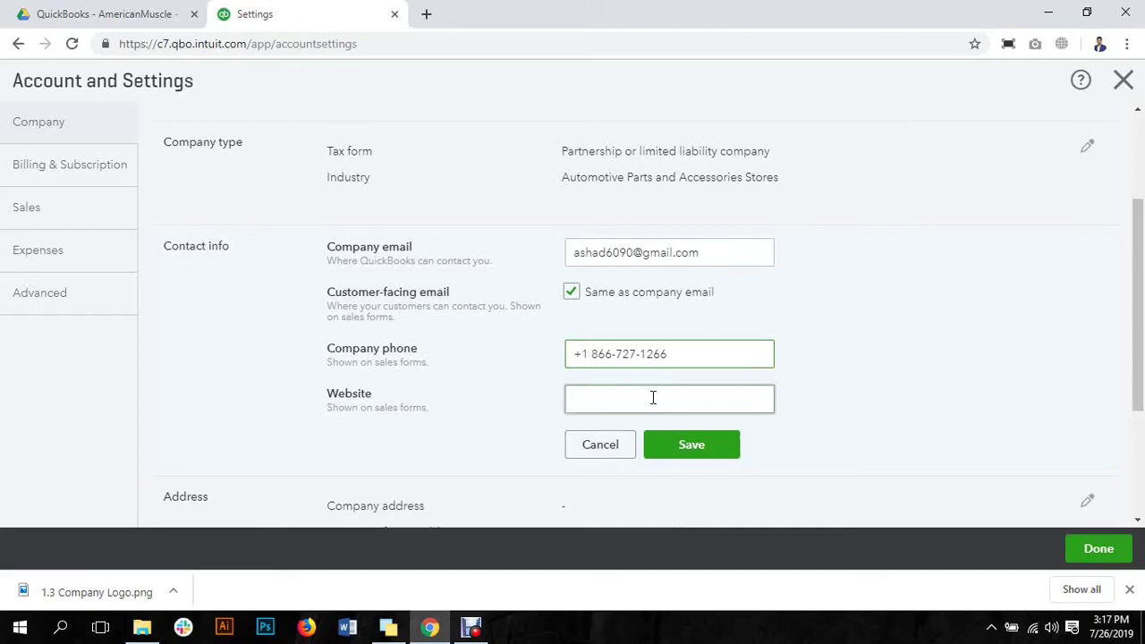
click(692, 354)
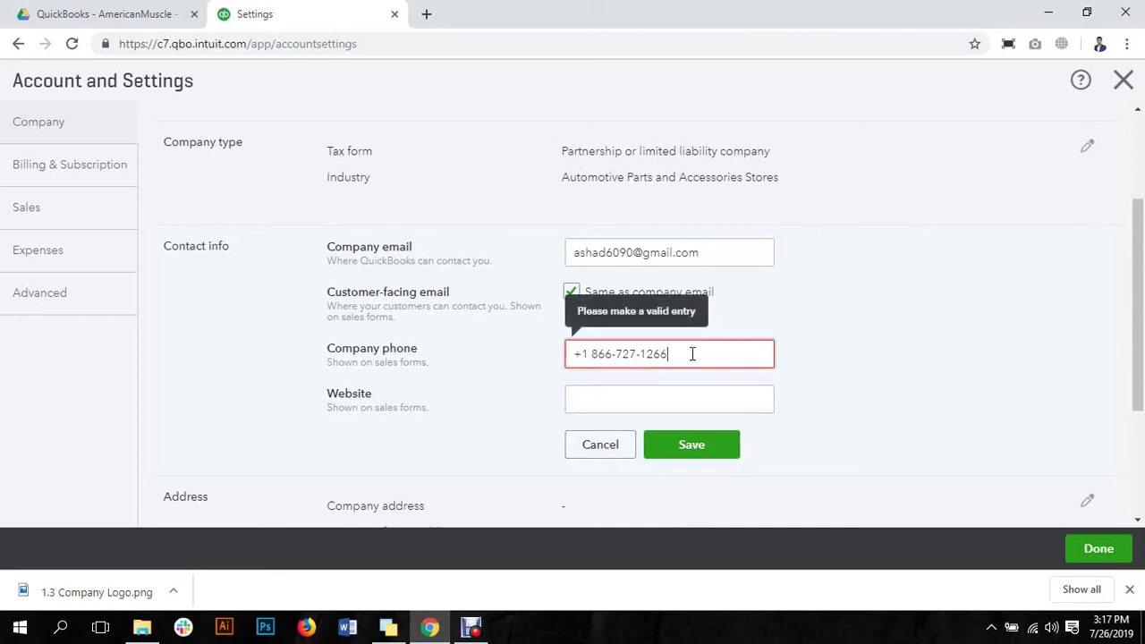
key(Left)
key(Left)
key(Left)
key(Left)
key(BackSpace)
key(Left)
key(Left)
key(BackSpace)
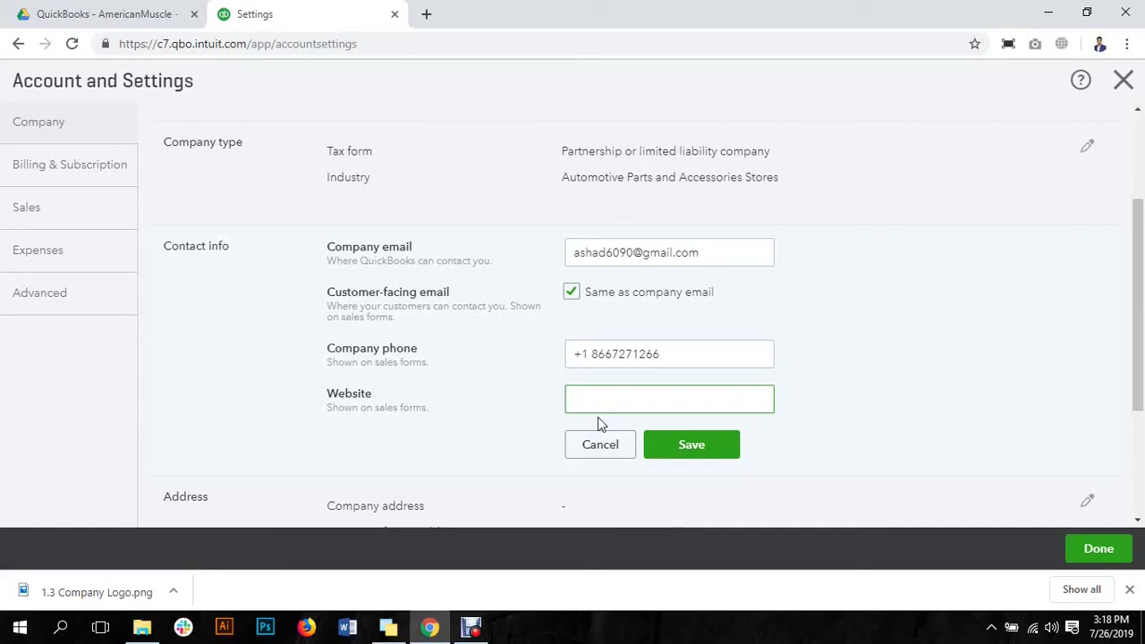
Open the company website linked in the Company Setup document, copy its address and paste it as the Website in QuickBooks
click(184, 18)
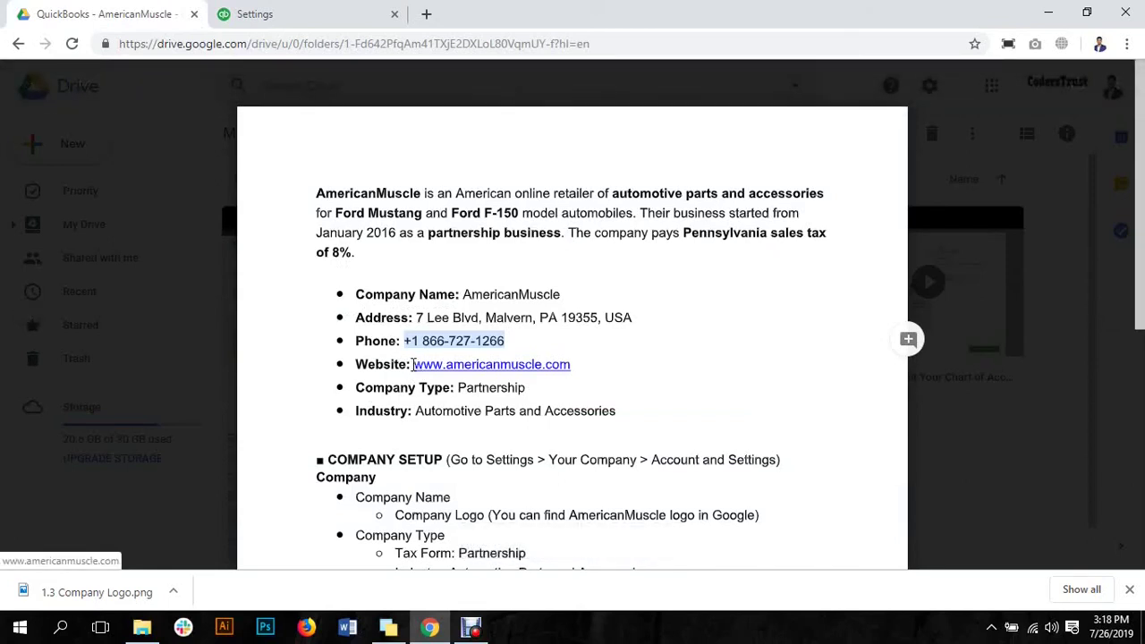
click(437, 377)
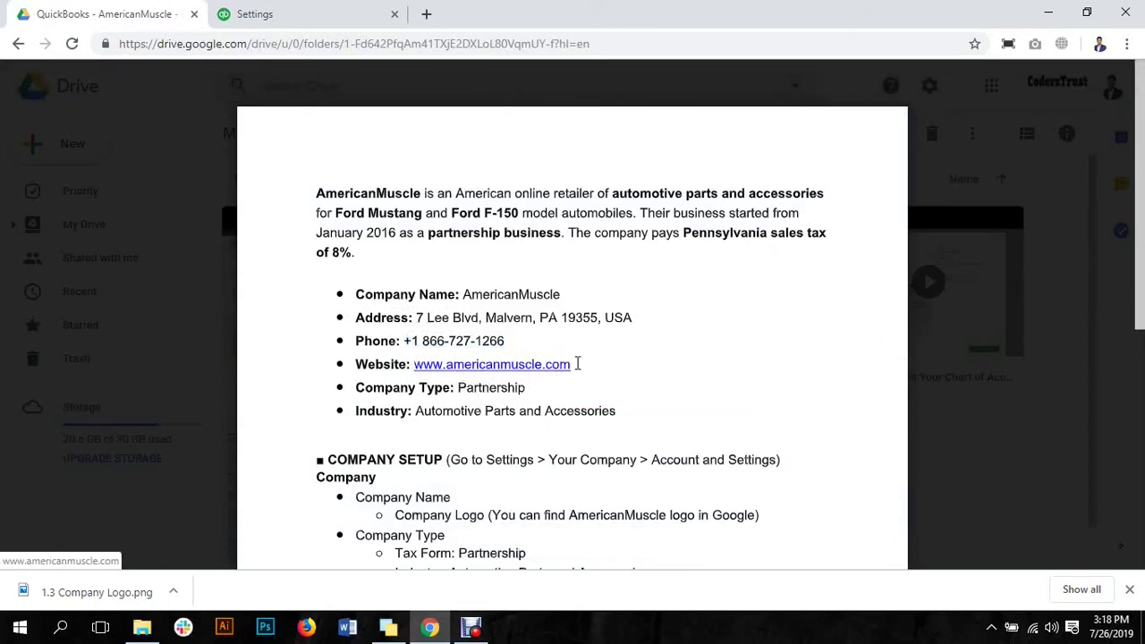
click(519, 365)
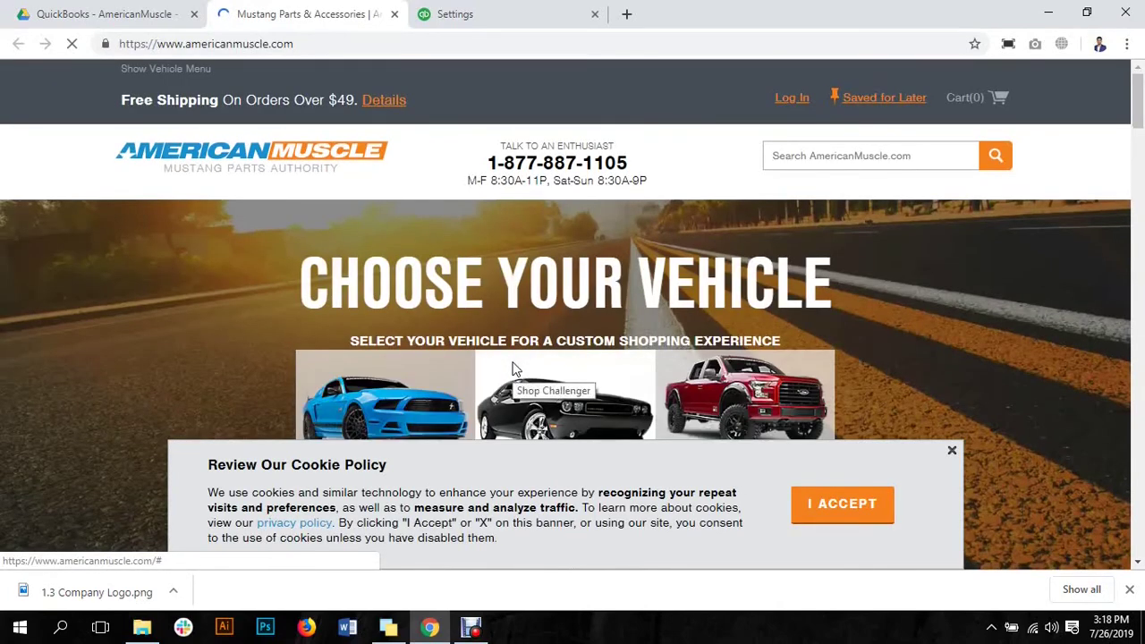
click(418, 43)
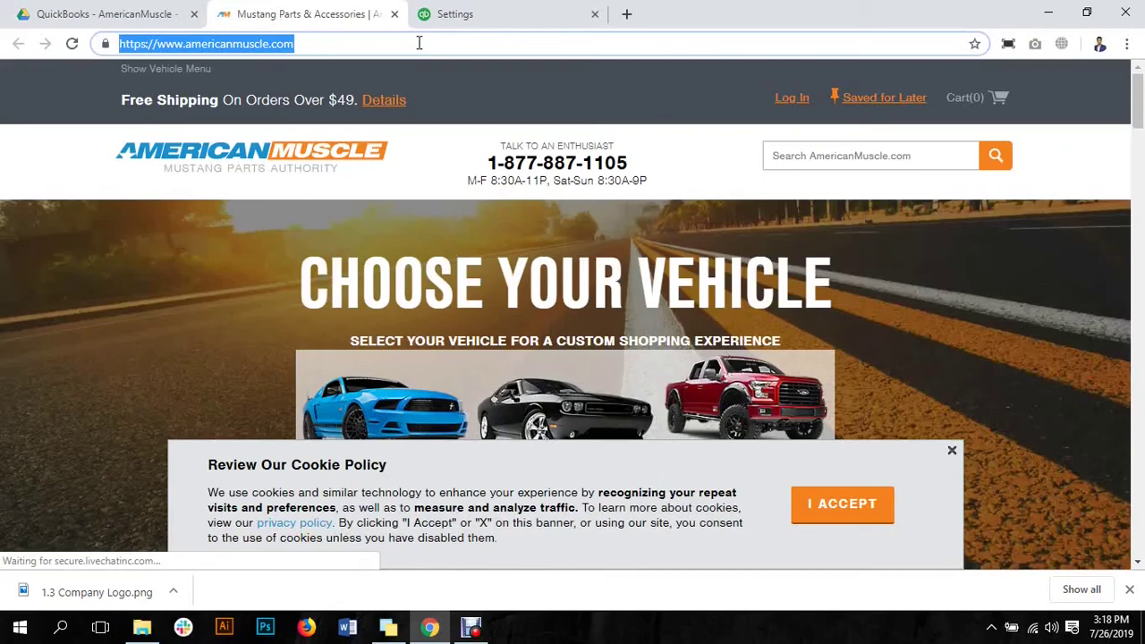
click(466, 11)
click(612, 395)
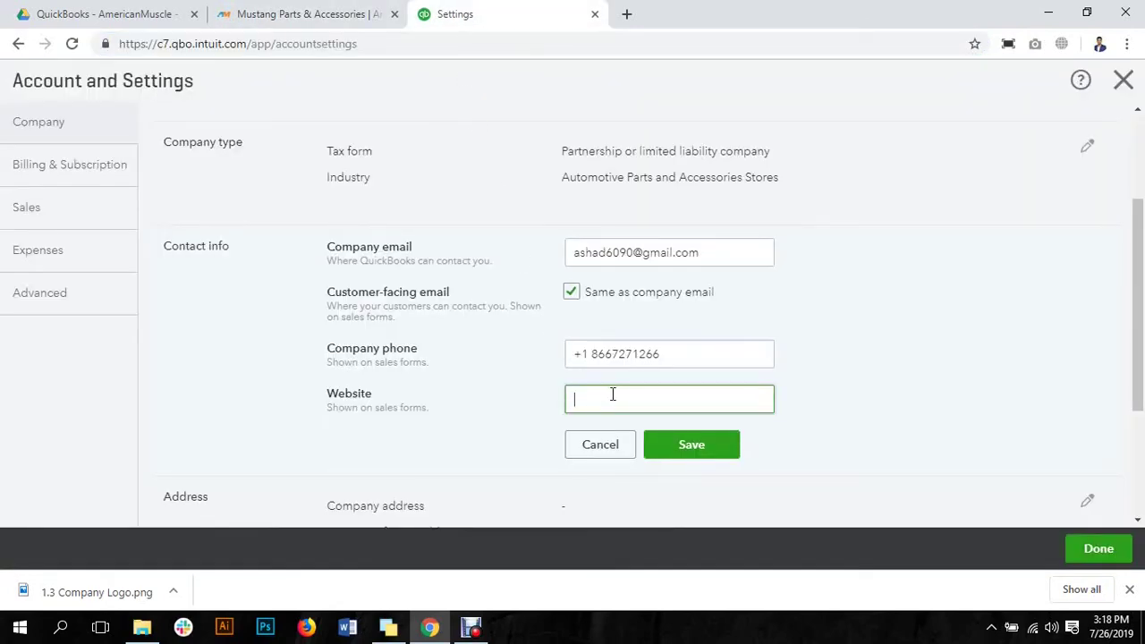
key(ctrl+v)
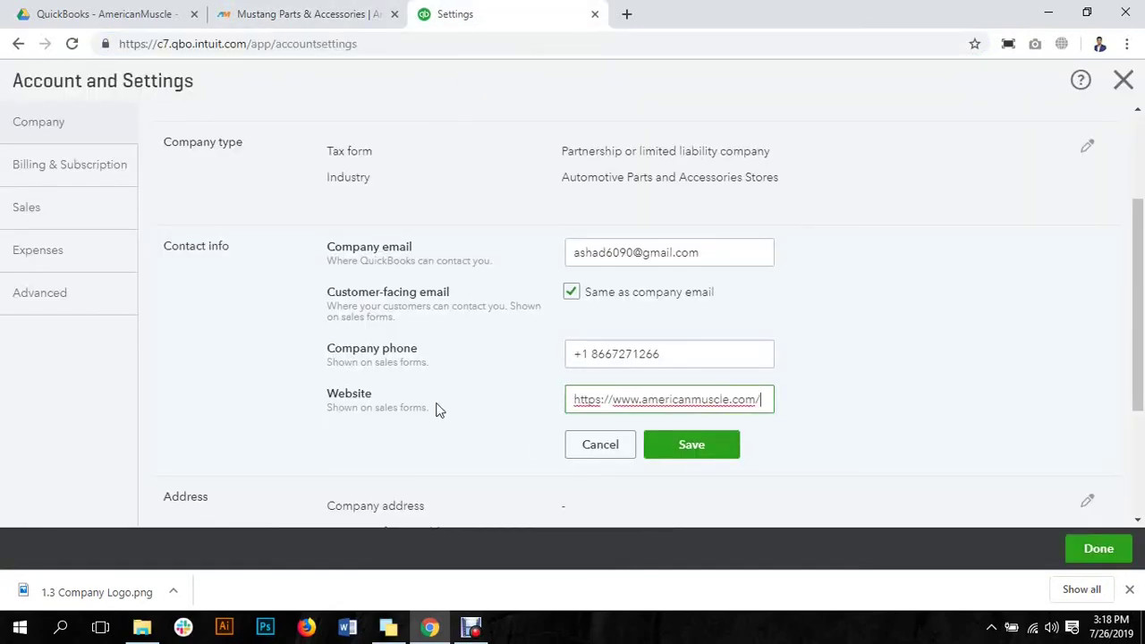
key(BackSpace)
key(BackSpace)
key(BackSpace)
key(BackSpace)
key(BackSpace)
key(BackSpace)
key(BackSpace)
key(BackSpace)
key(BackSpace)
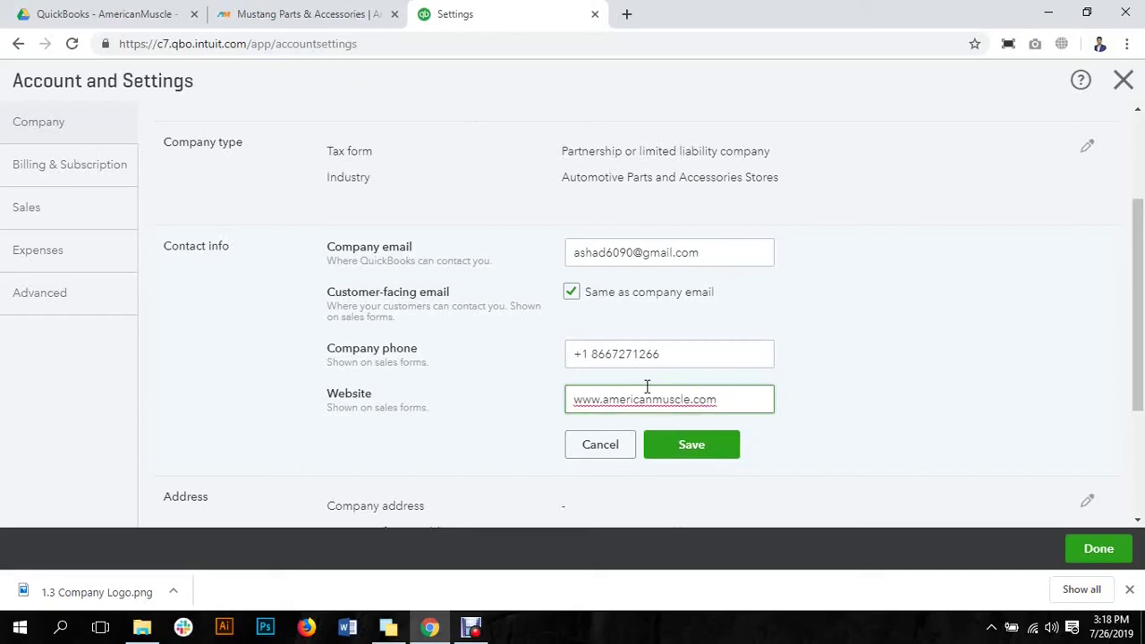
click(305, 403)
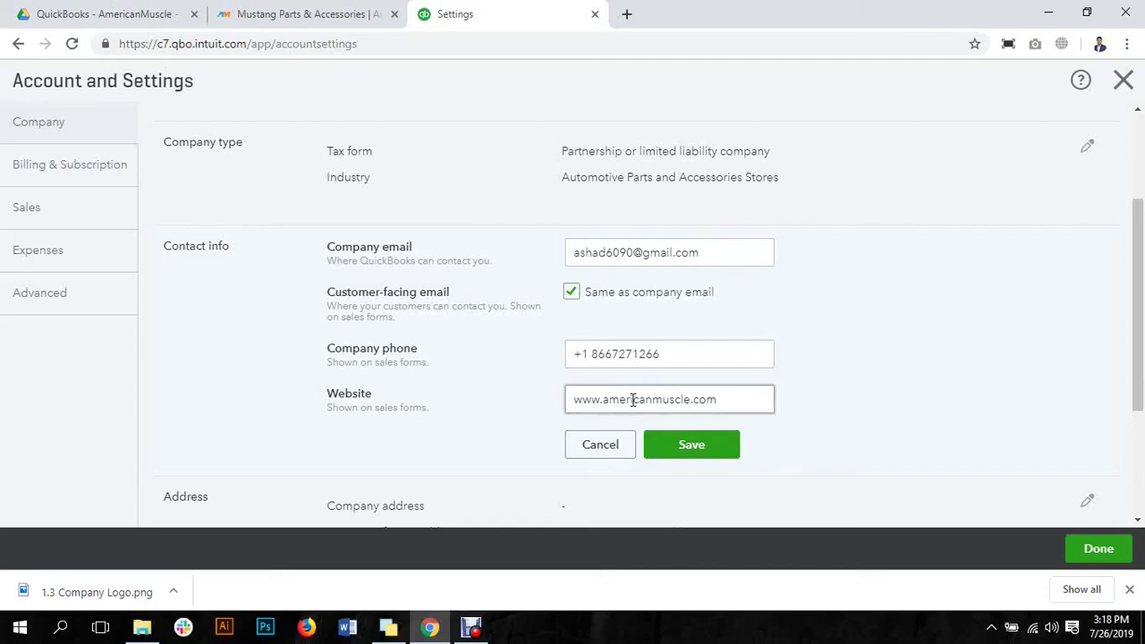
click(711, 451)
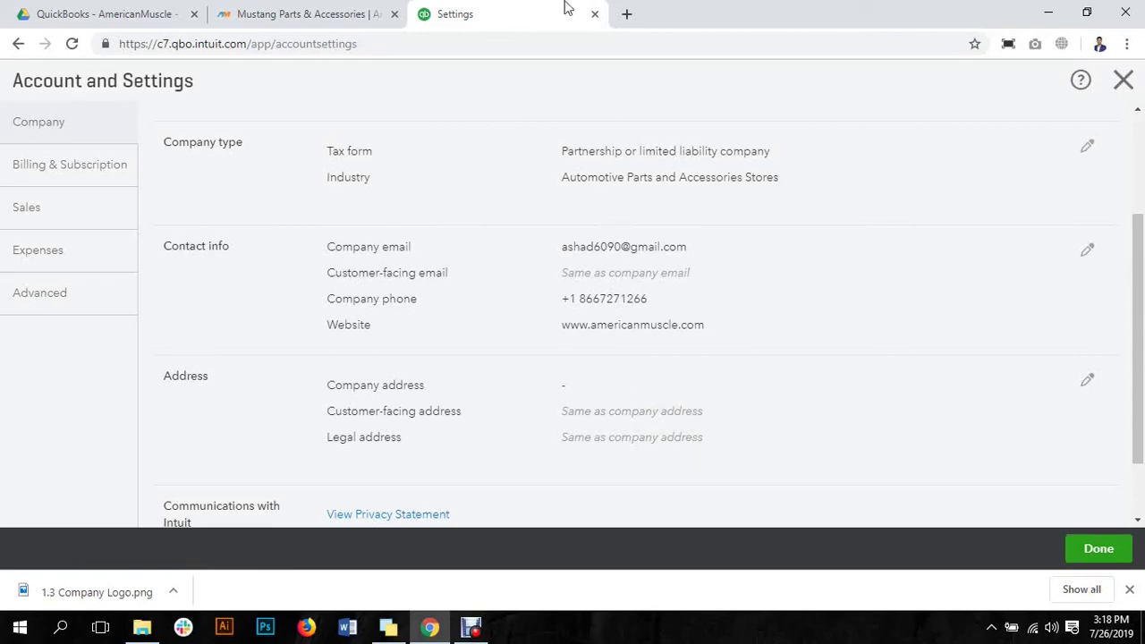
Look through the AmericanMuscle home page down to its footer, dismissing the cookie policy notice
click(342, 11)
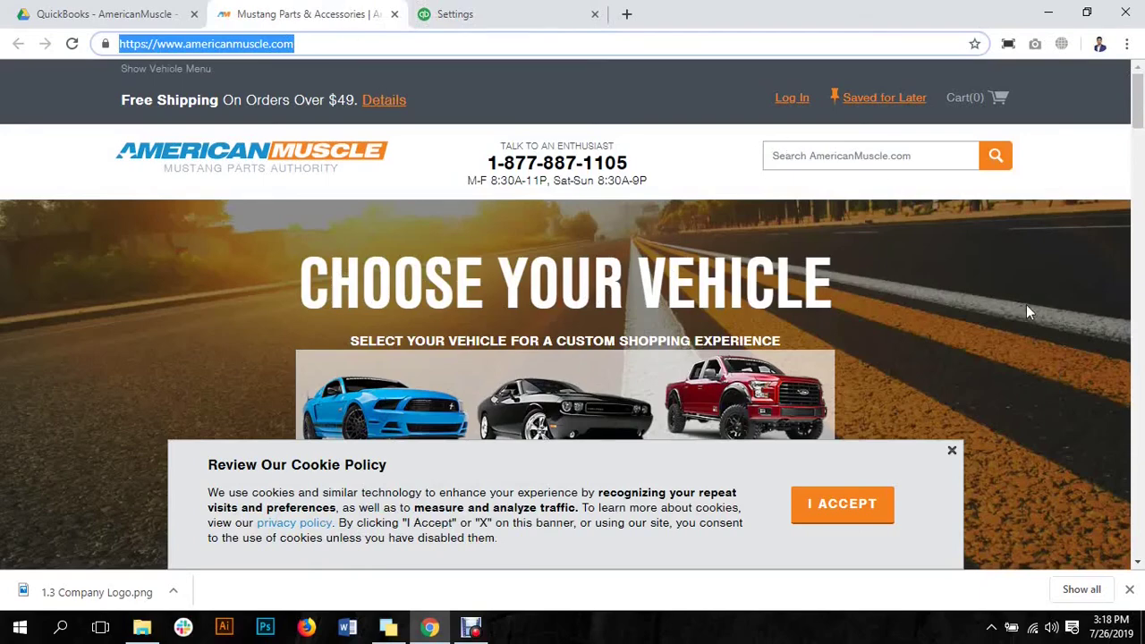
scroll(1027, 306, down, 5)
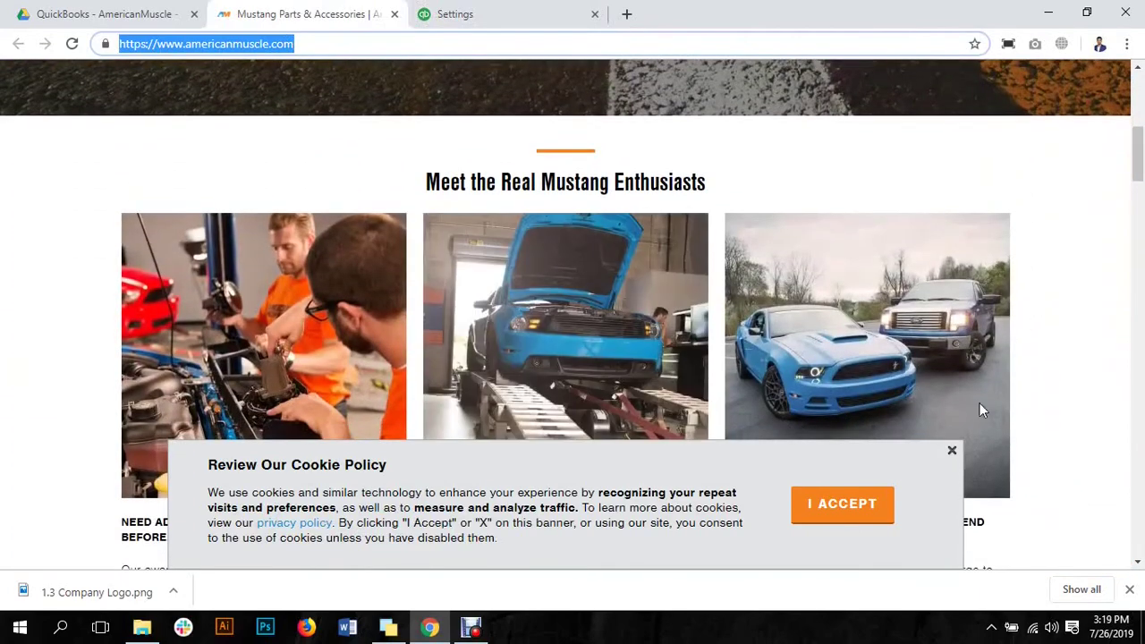
click(952, 450)
scroll(976, 394, down, 3)
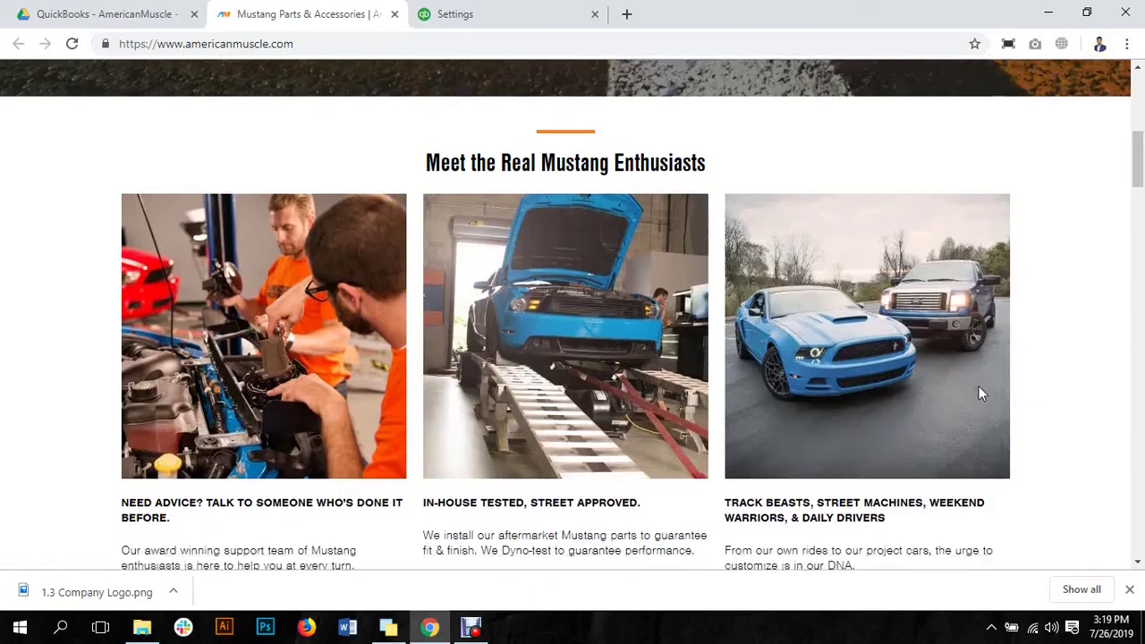
scroll(979, 400, down, 10)
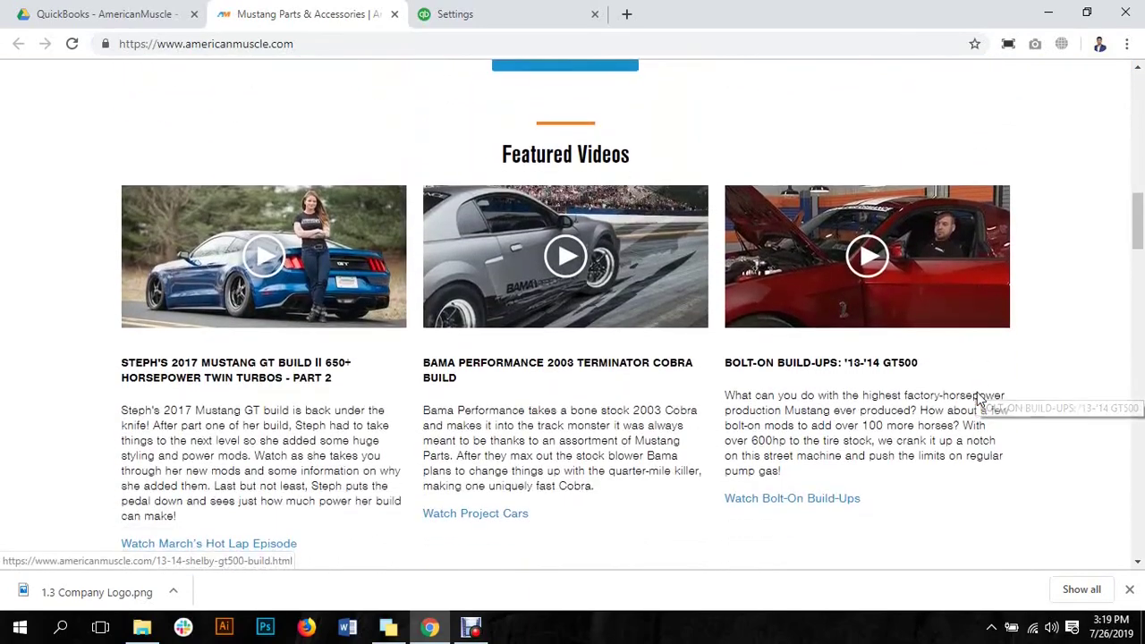
scroll(980, 400, down, 8)
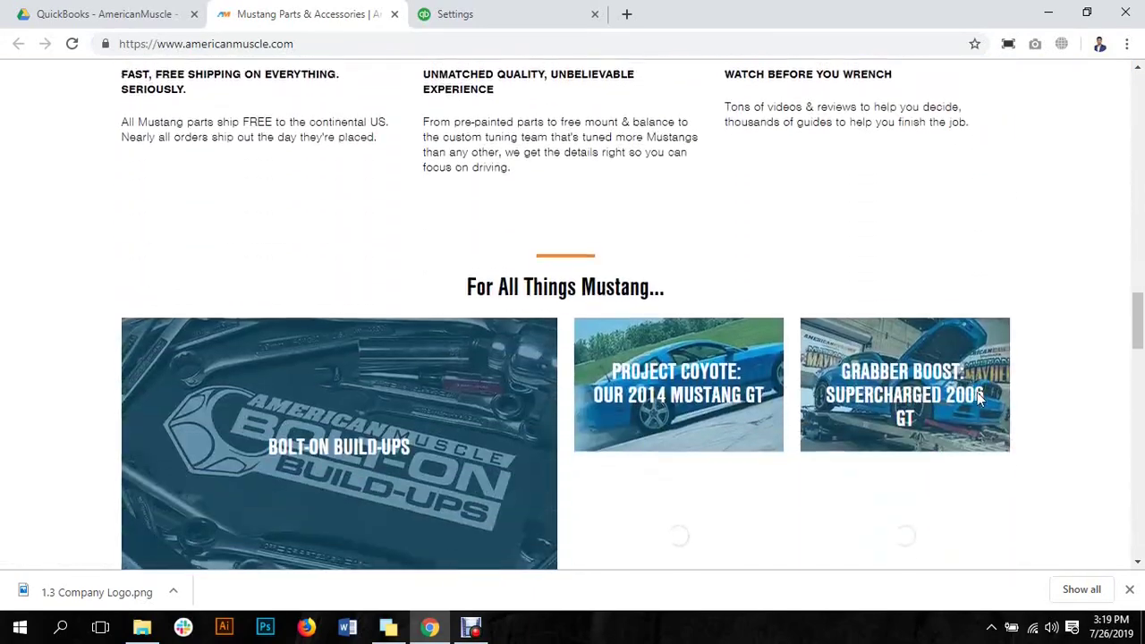
scroll(980, 400, down, 9)
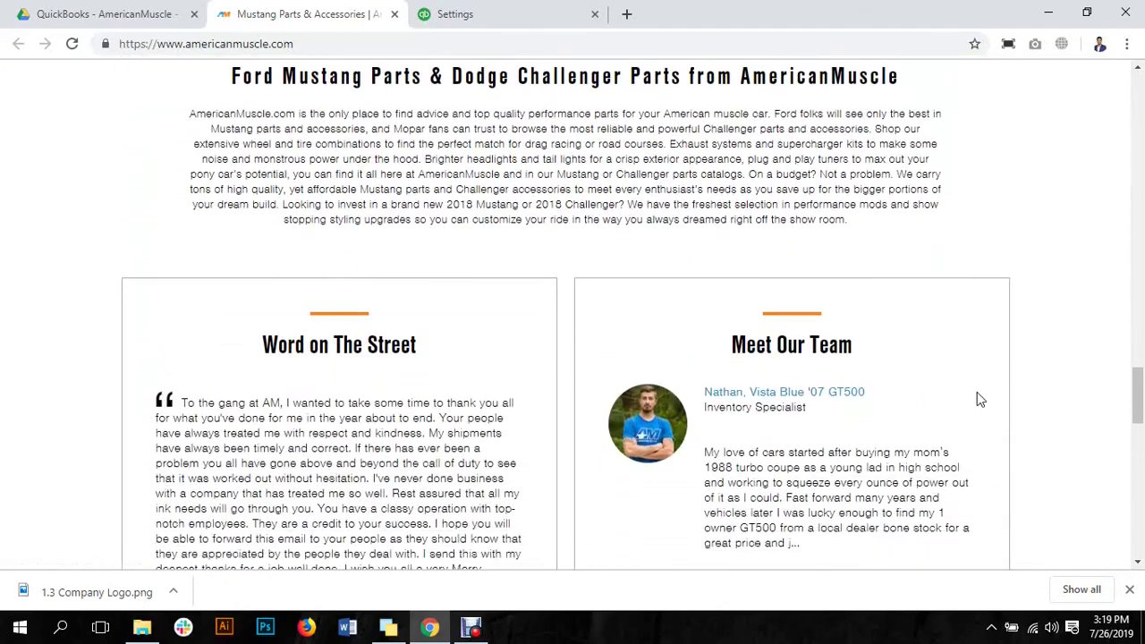
scroll(979, 400, down, 1)
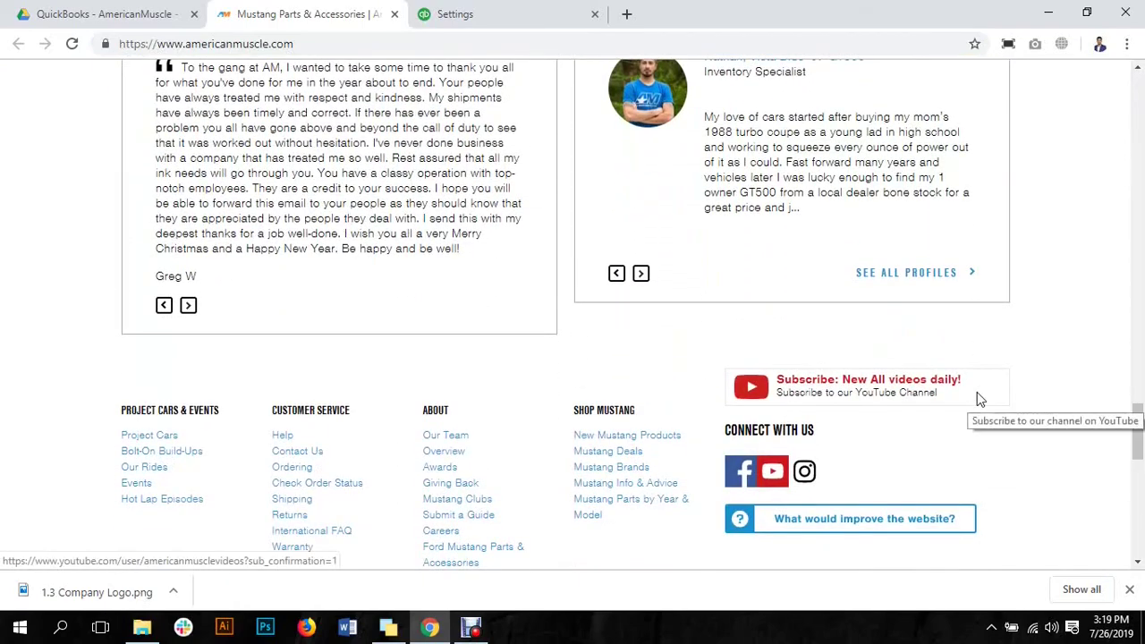
scroll(980, 399, down, 3)
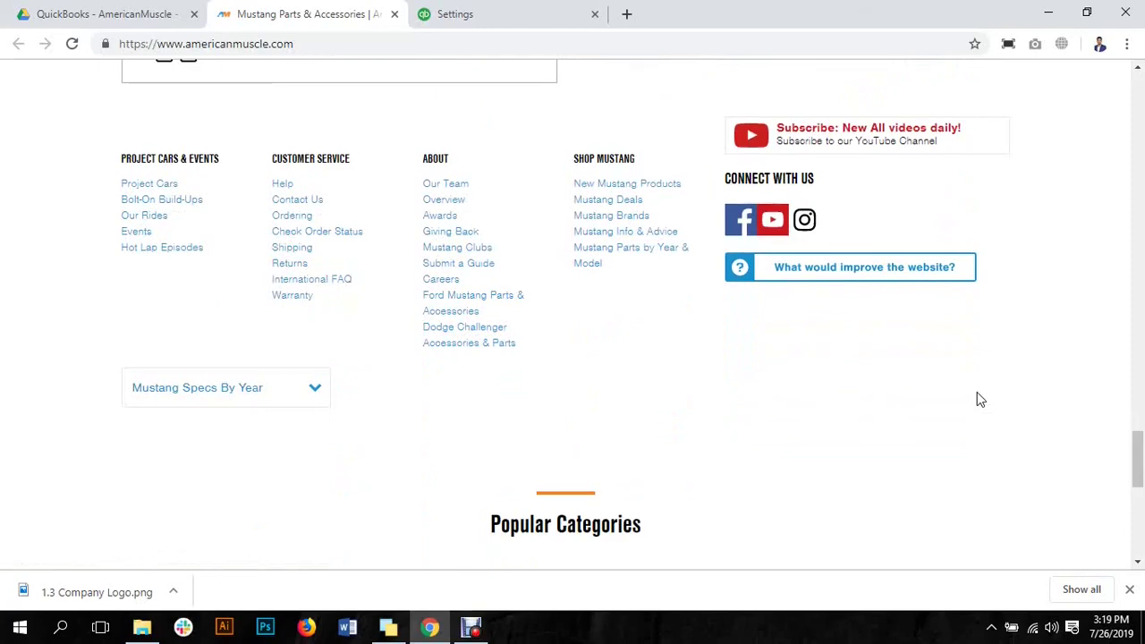
scroll(978, 394, down, 7)
scroll(977, 399, down, 1)
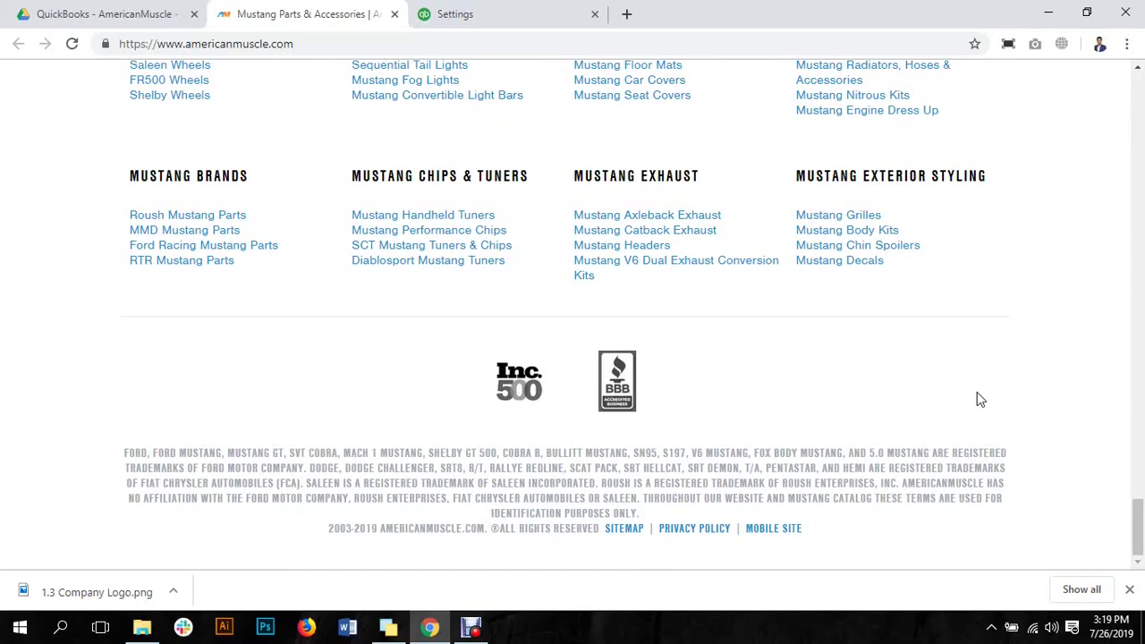
Close the AmericanMuscle website and return to the QuickBooks Account and Settings page
scroll(978, 393, up, 15)
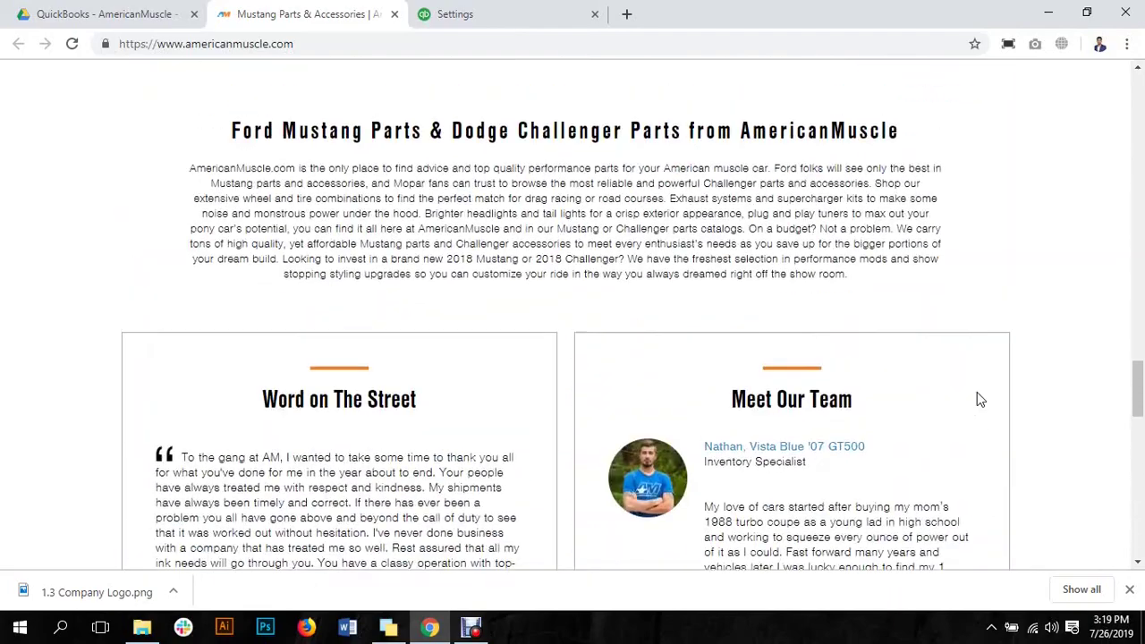
scroll(978, 394, up, 15)
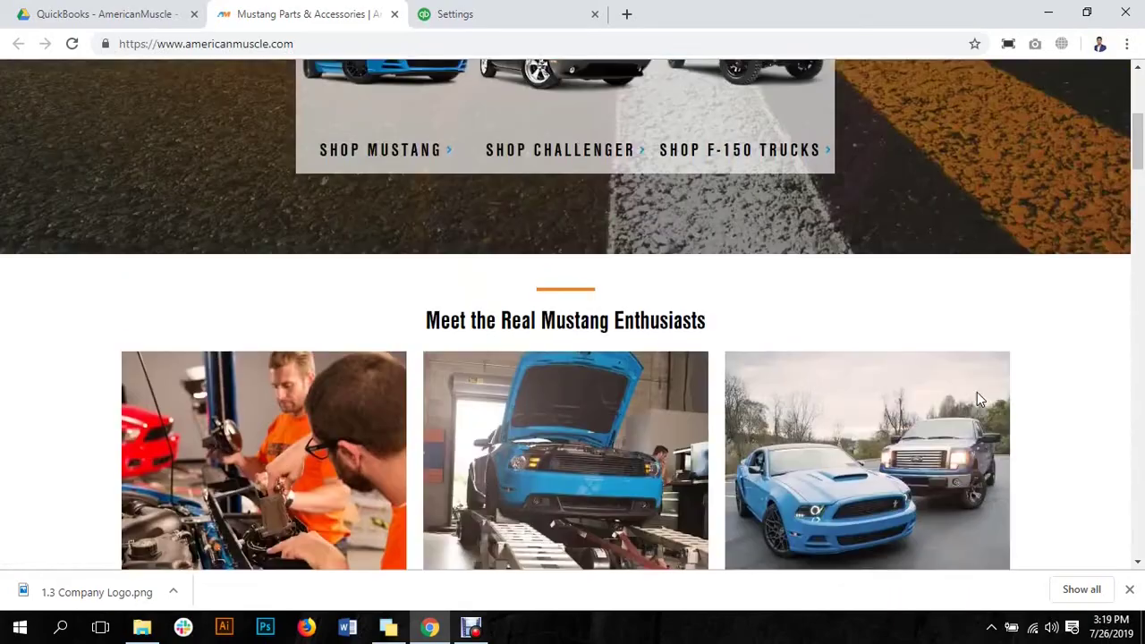
scroll(977, 399, up, 4)
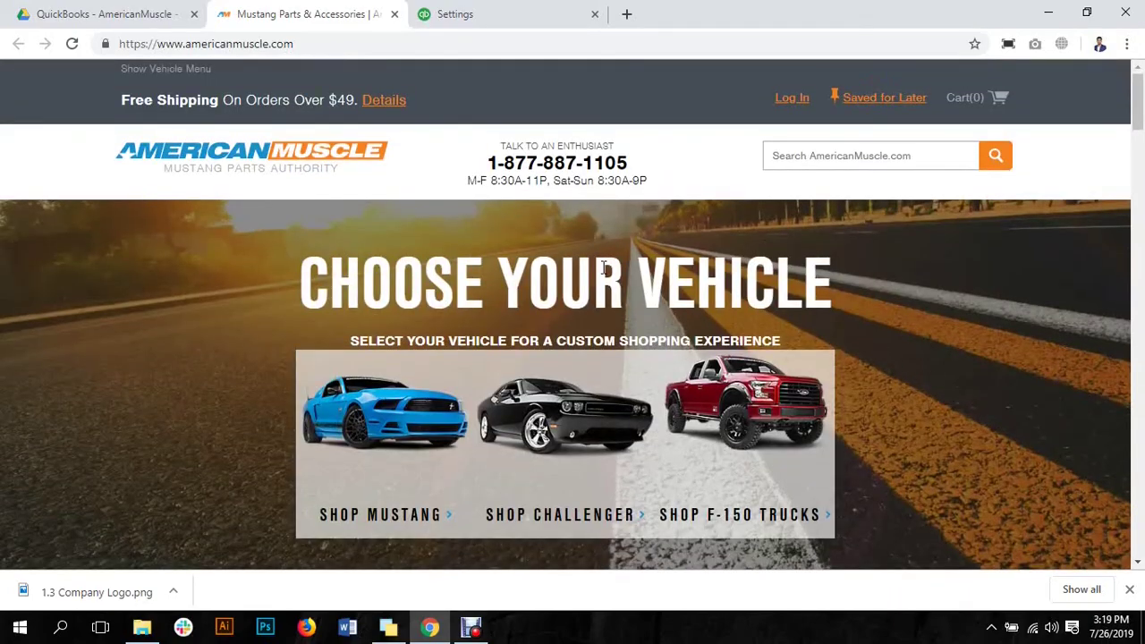
click(395, 14)
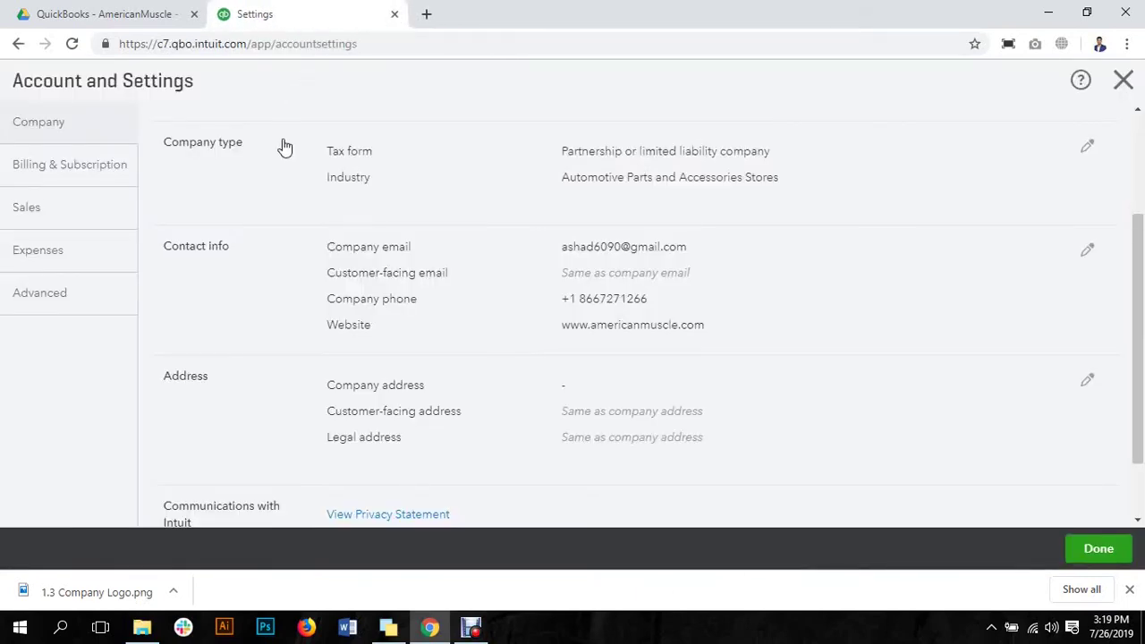
Edit the Address section, copying the full company address from the Company Setup document and pasting it as the street
scroll(659, 320, down, 2)
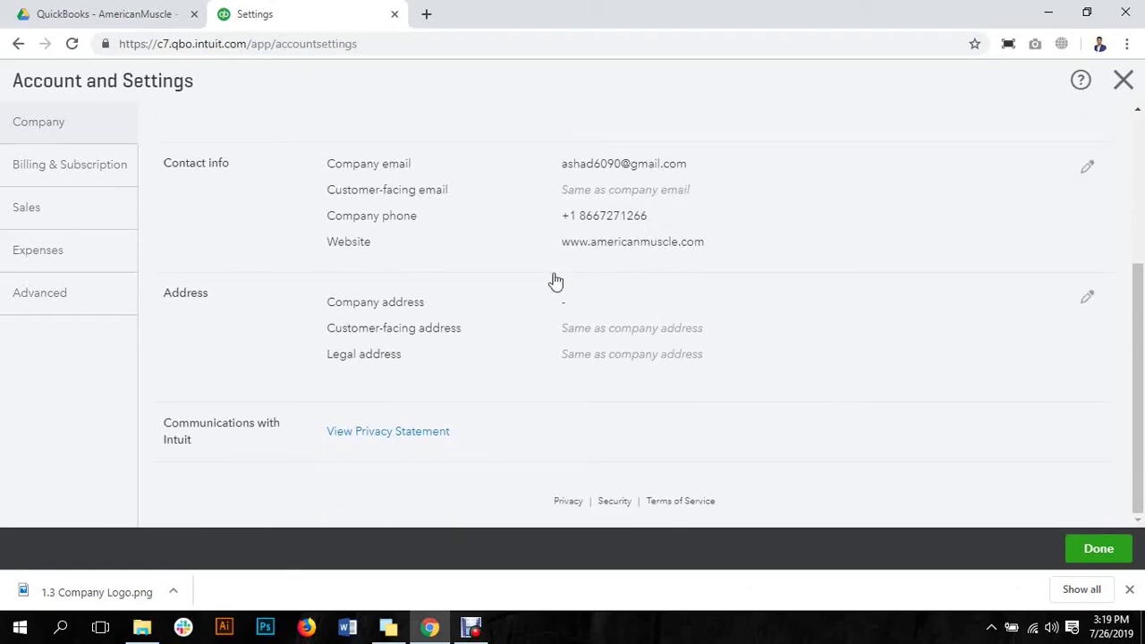
click(1084, 304)
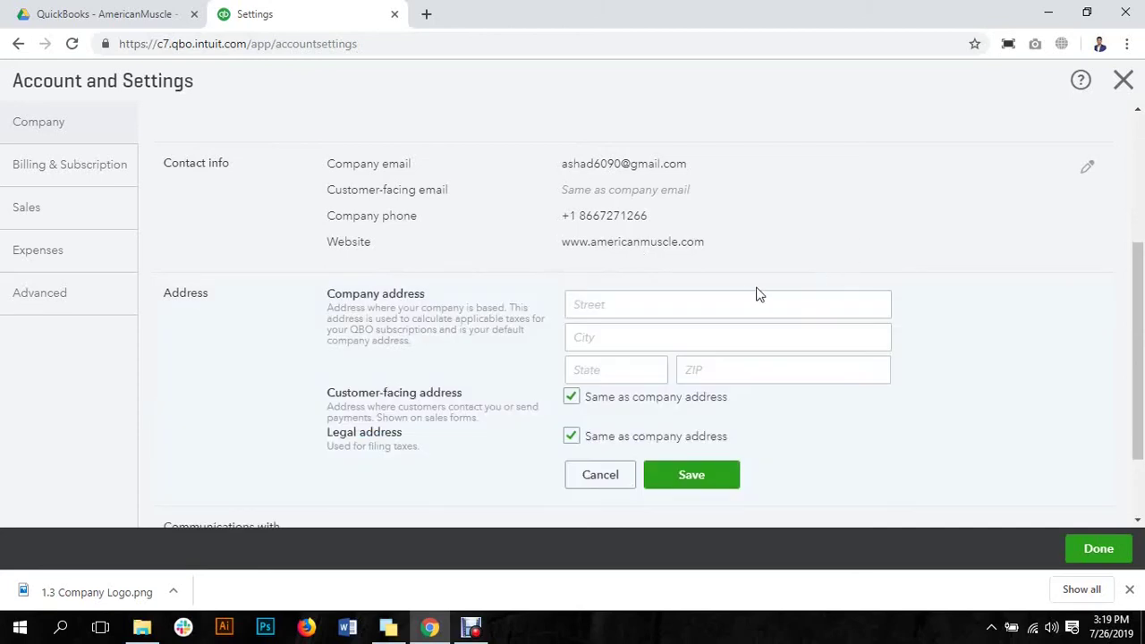
click(734, 304)
click(115, 14)
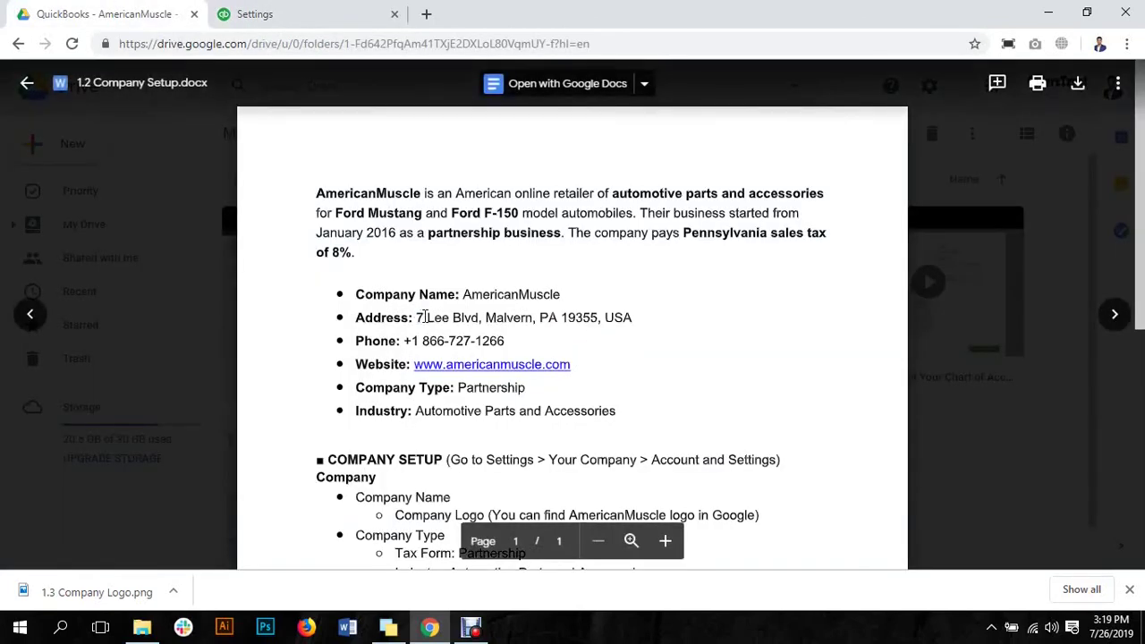
drag(417, 318, 634, 319)
click(634, 320)
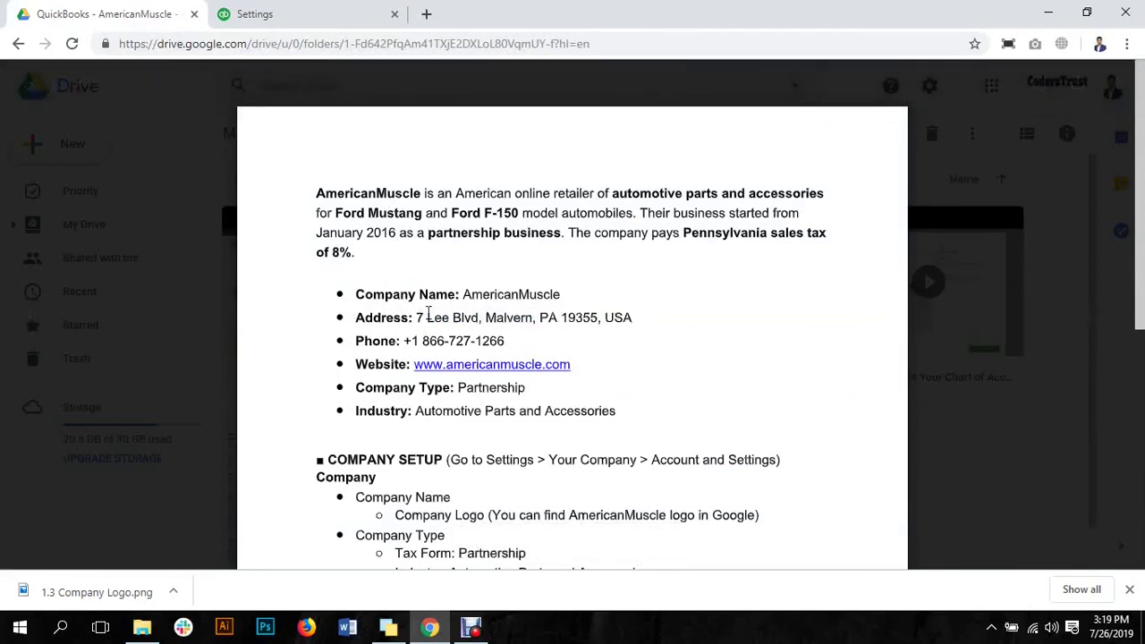
drag(417, 317, 616, 319)
right_click(619, 318)
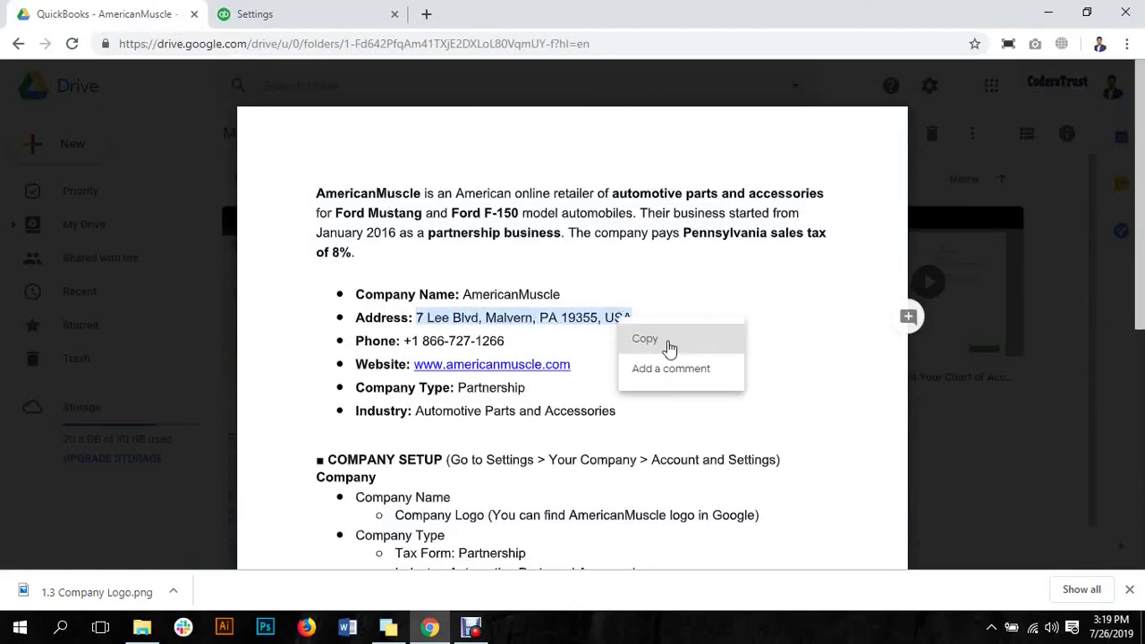
click(665, 344)
click(258, 18)
click(641, 306)
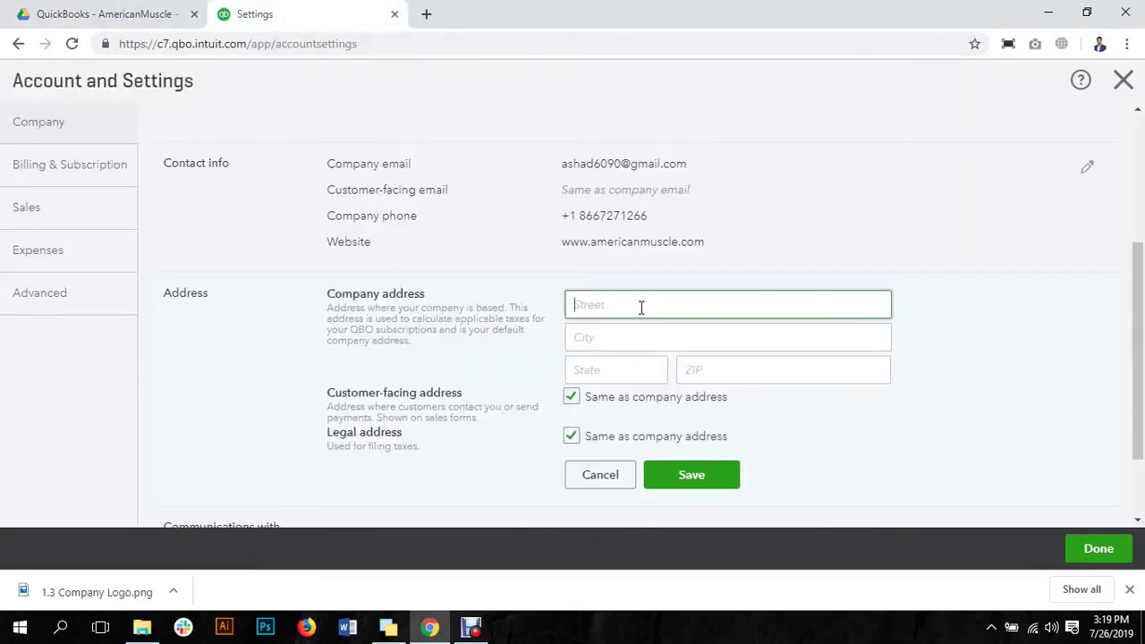
key(ctrl+v)
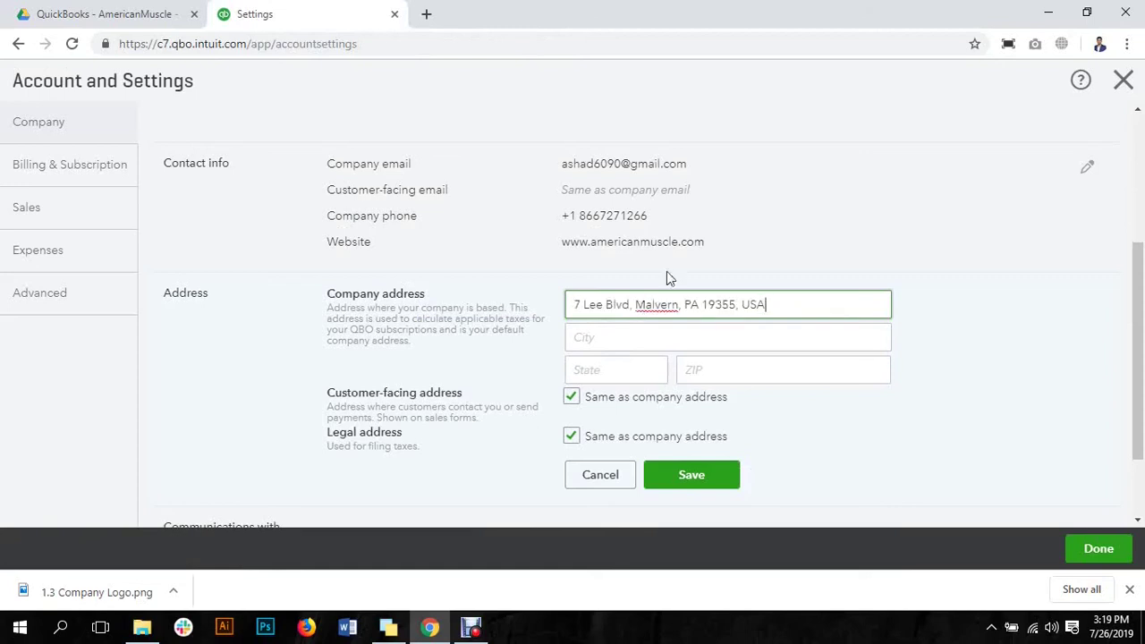
Fill in the city and state of the company address, taking both from the pasted address
drag(635, 305, 679, 309)
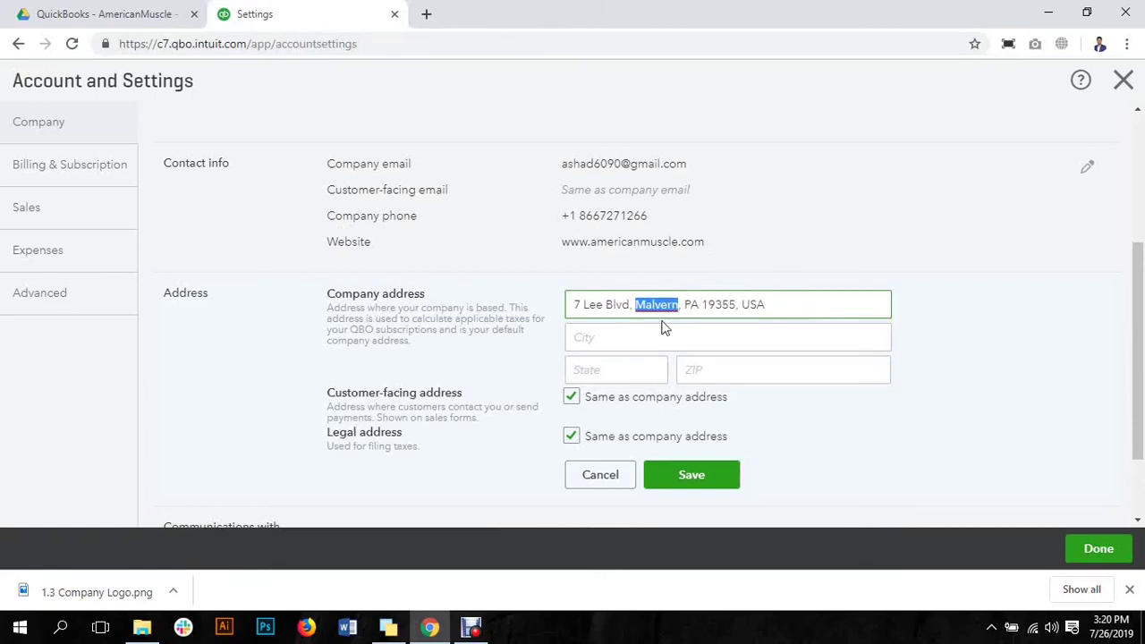
click(651, 334)
key(ctrl+v)
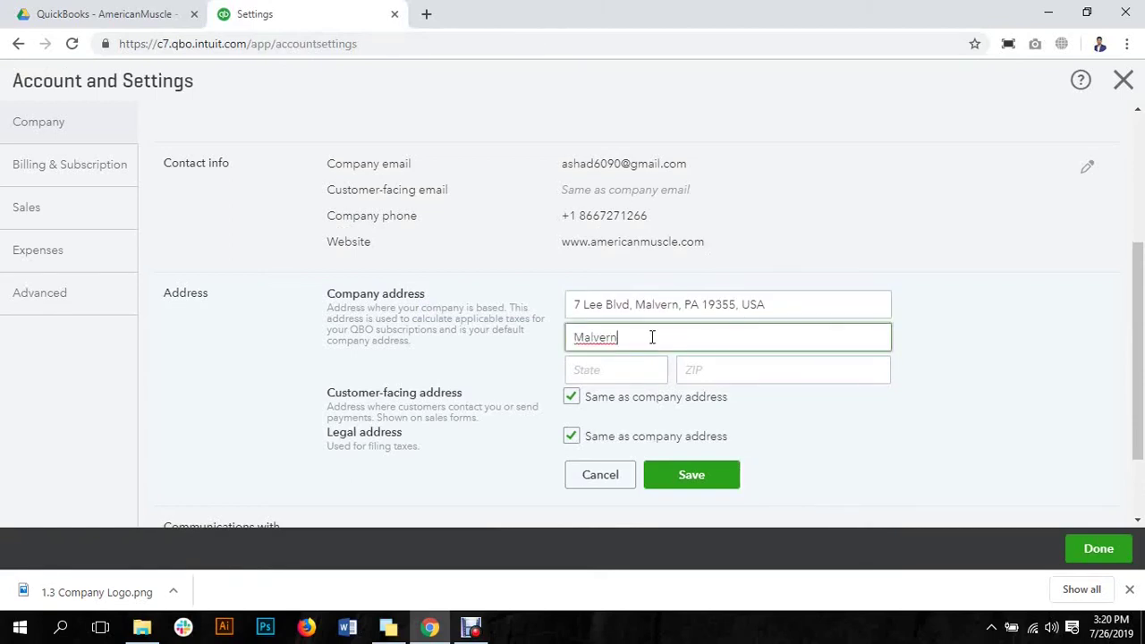
click(641, 372)
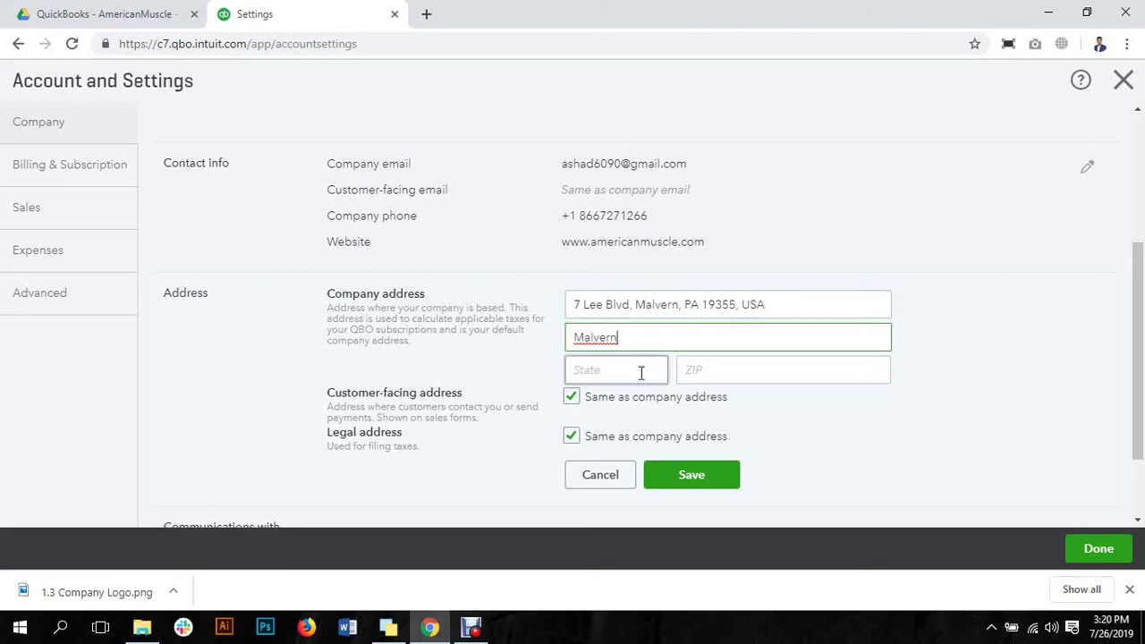
text(PA)
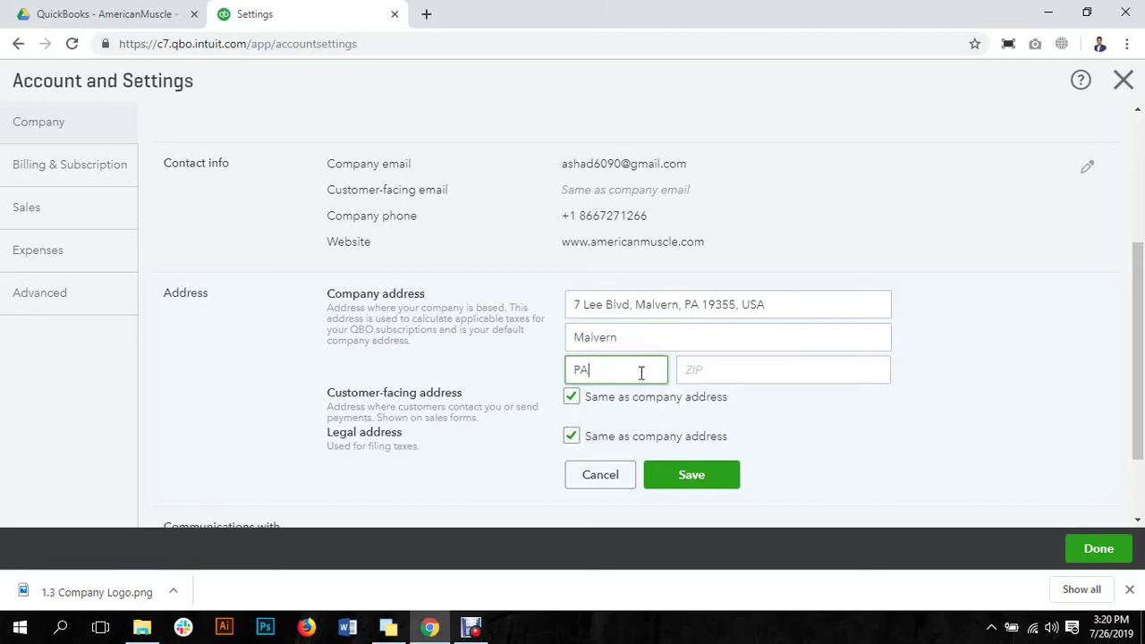
Copy the ZIP code from the pasted street line into the ZIP field of the company address
click(739, 377)
click(709, 306)
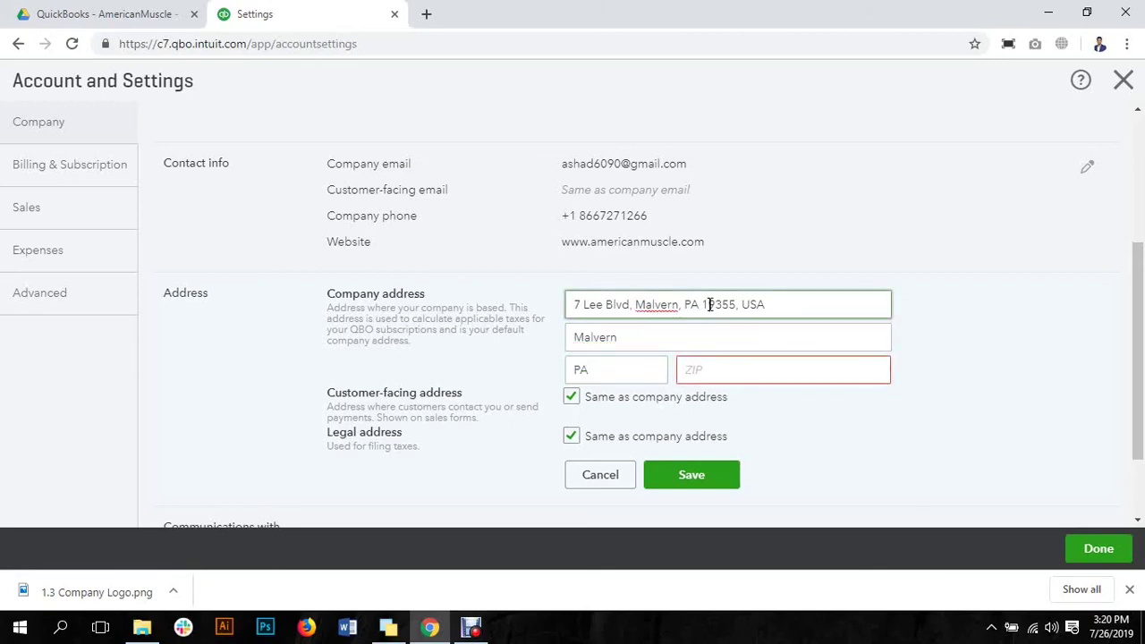
drag(703, 304, 737, 305)
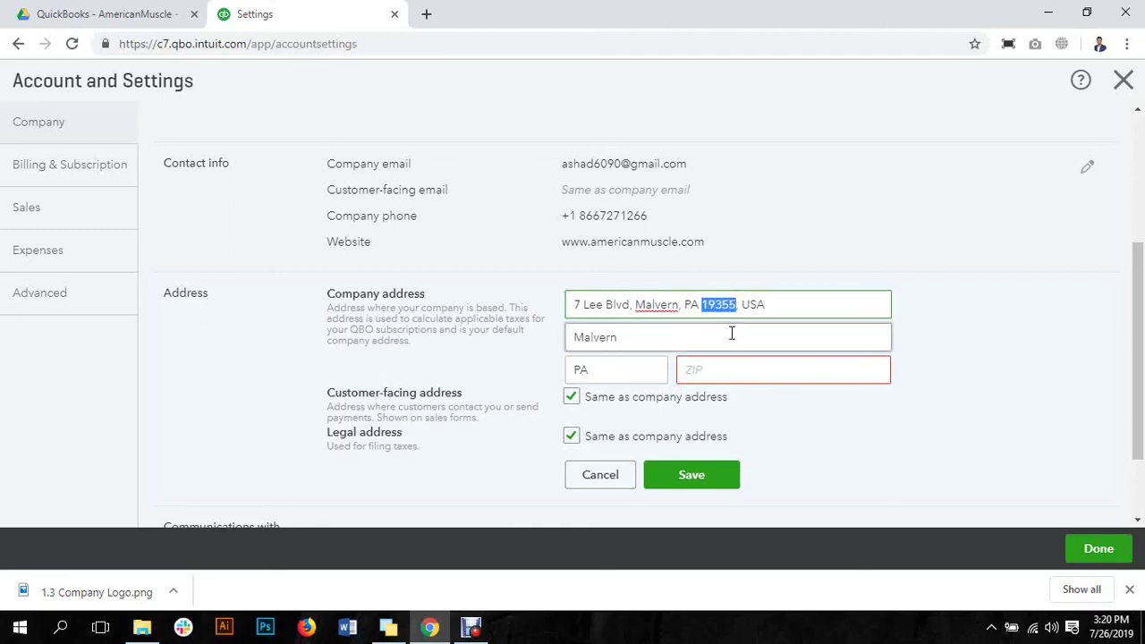
key(ctrl+c)
click(709, 374)
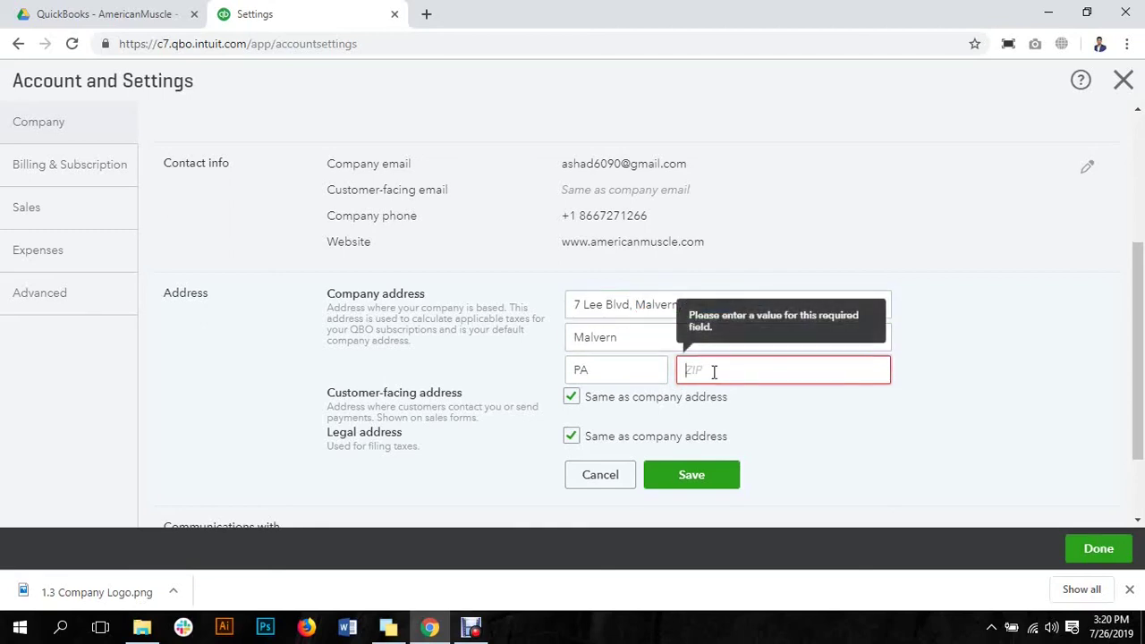
key(ctrl+v)
click(954, 288)
Remove the city, state, ZIP and country from the company's street line and save the Address section
click(836, 309)
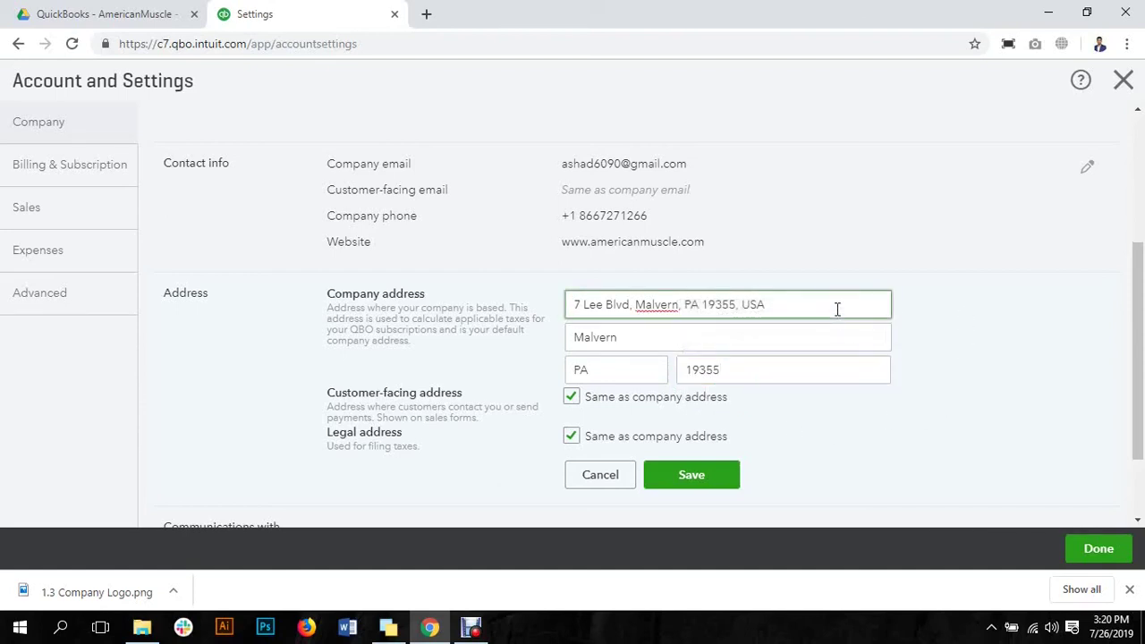
key(BackSpace)
key(BackSpace)
key(BackSpace)
key(BackSpace)
key(BackSpace)
key(BackSpace)
key(BackSpace)
key(BackSpace)
key(BackSpace)
key(BackSpace)
key(BackSpace)
key(BackSpace)
key(BackSpace)
key(BackSpace)
key(BackSpace)
key(BackSpace)
key(BackSpace)
key(BackSpace)
key(BackSpace)
key(BackSpace)
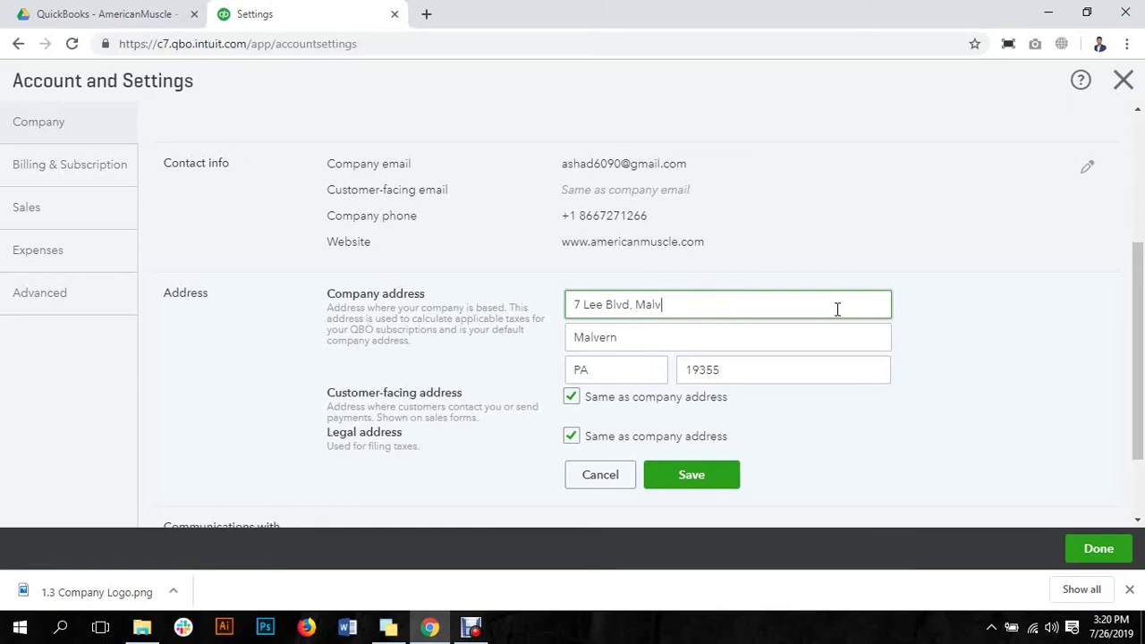
key(BackSpace)
key(BackSpace)
key(BackSpace)
key(BackSpace)
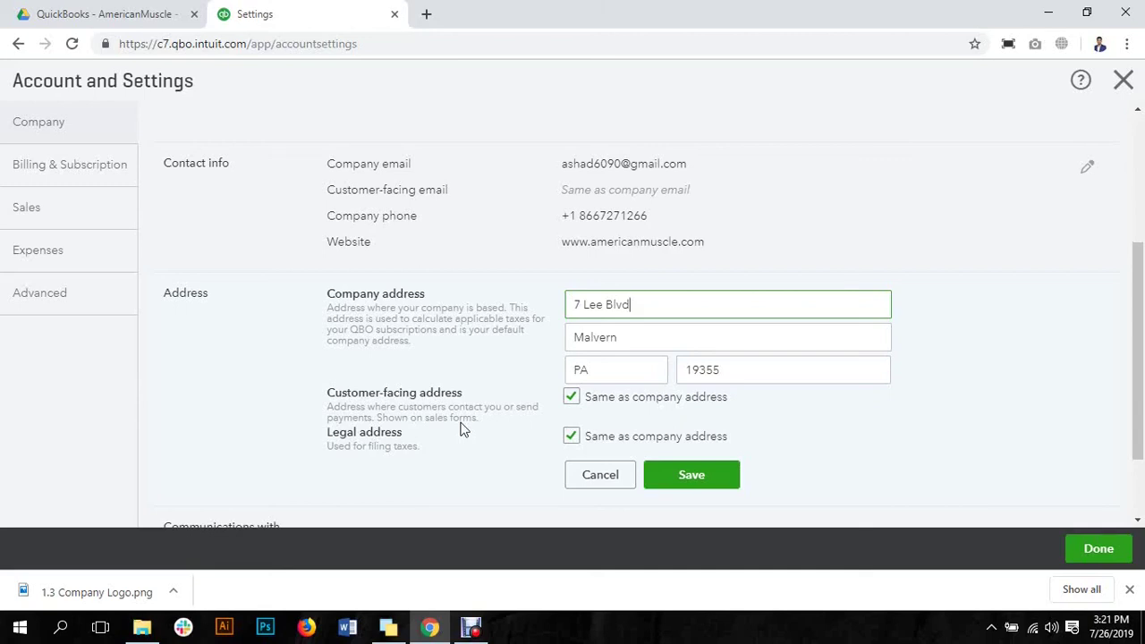
scroll(531, 424, down, 2)
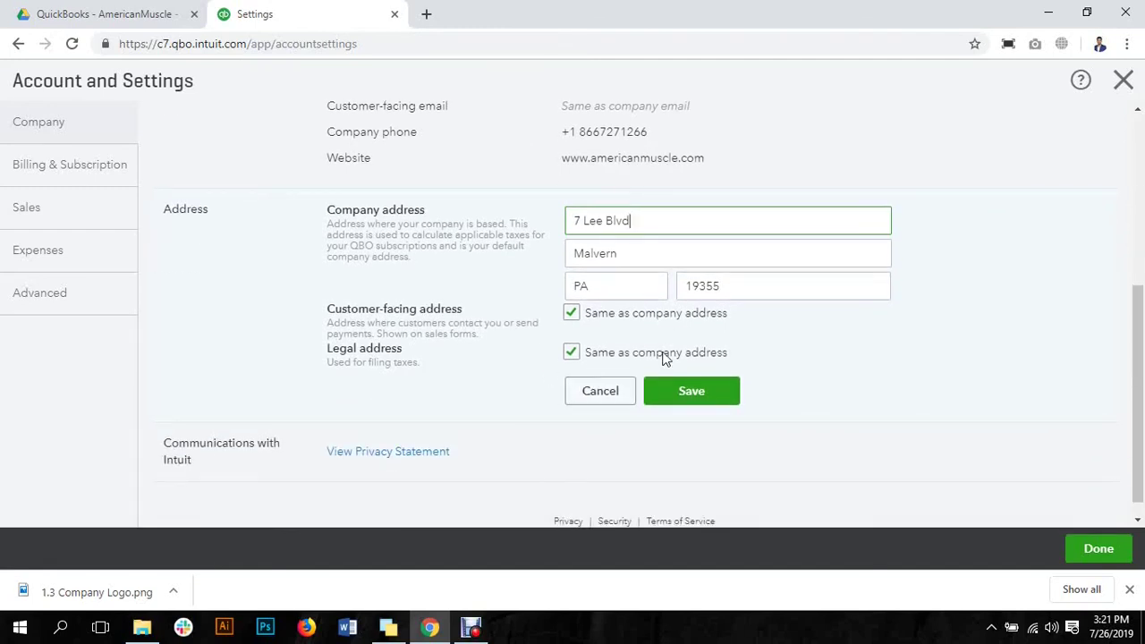
scroll(804, 369, down, 1)
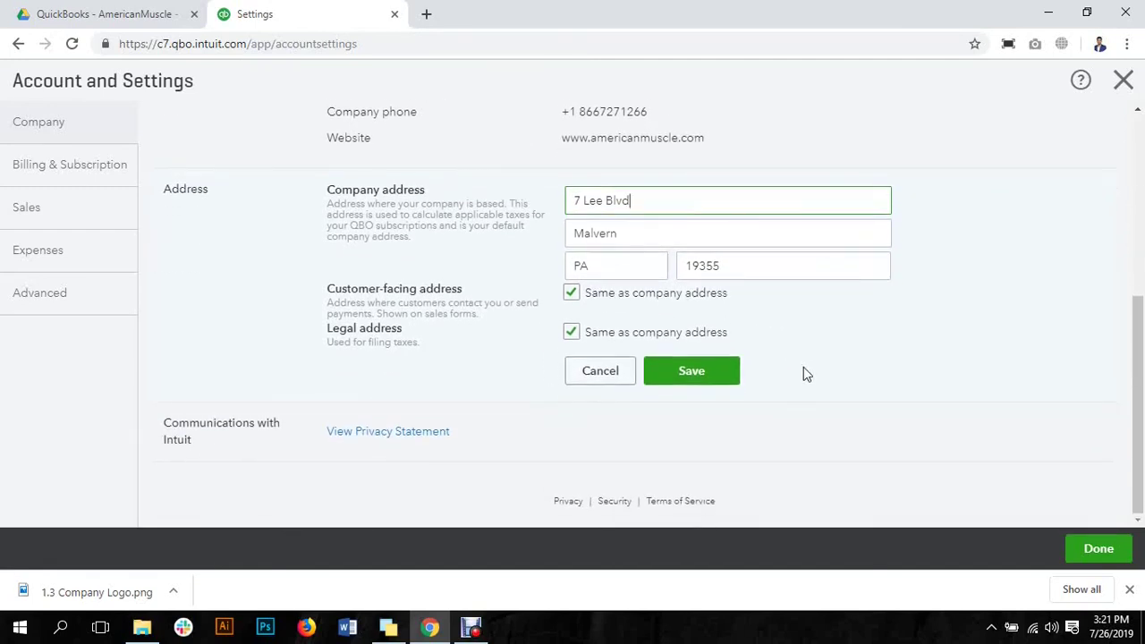
click(687, 376)
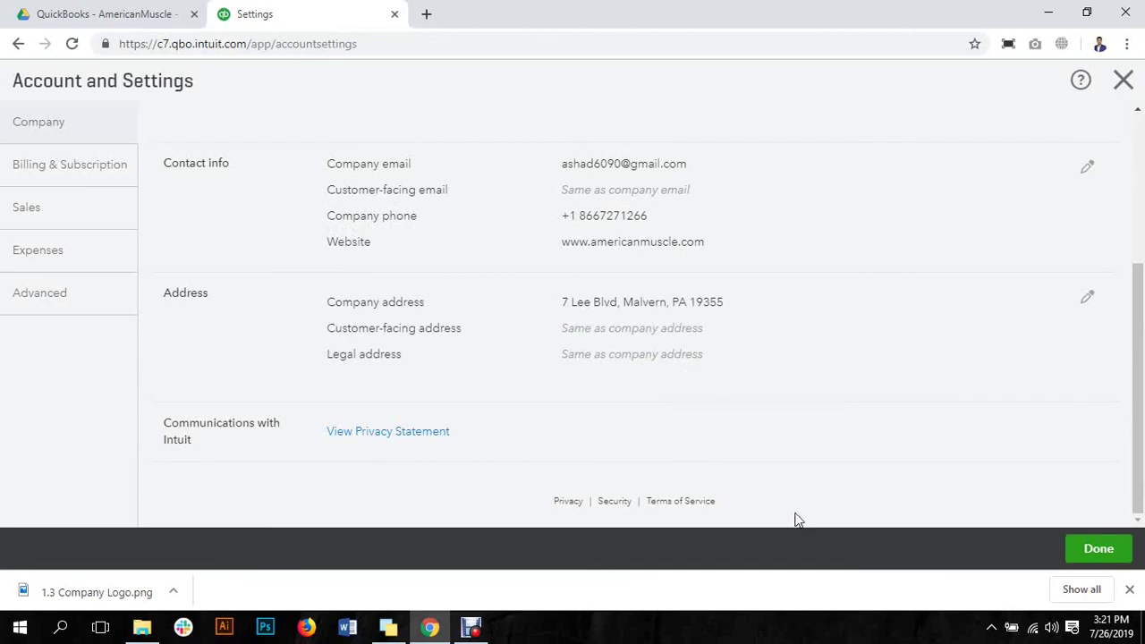
Dismiss the browser's downloads bar and review the completed company name, type, contact and address settings
click(1129, 589)
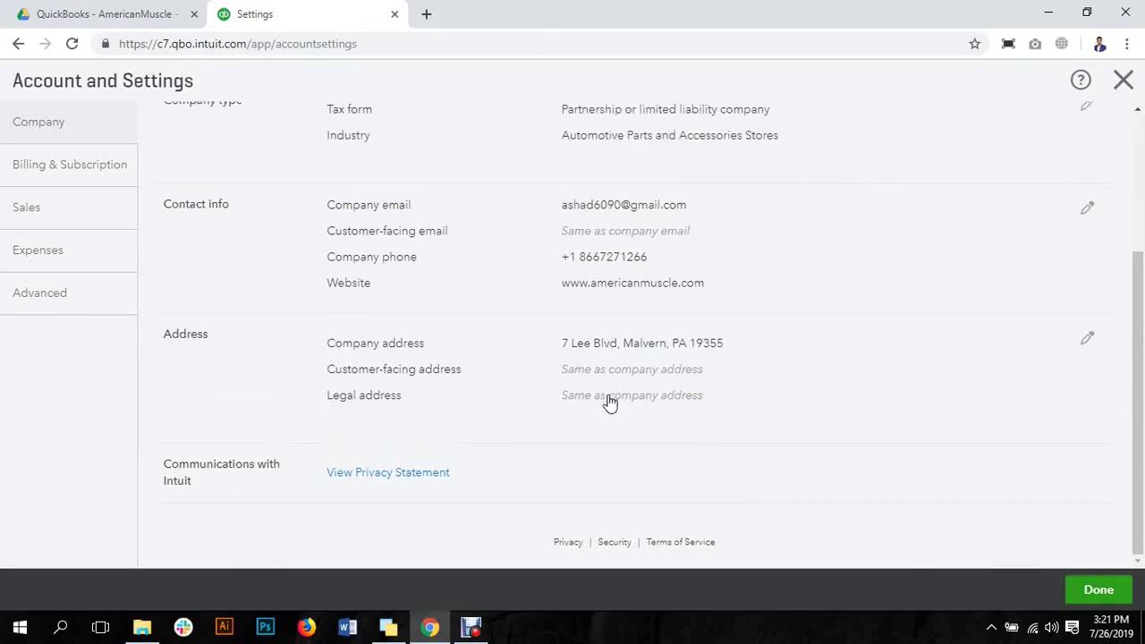
scroll(609, 410, up, 3)
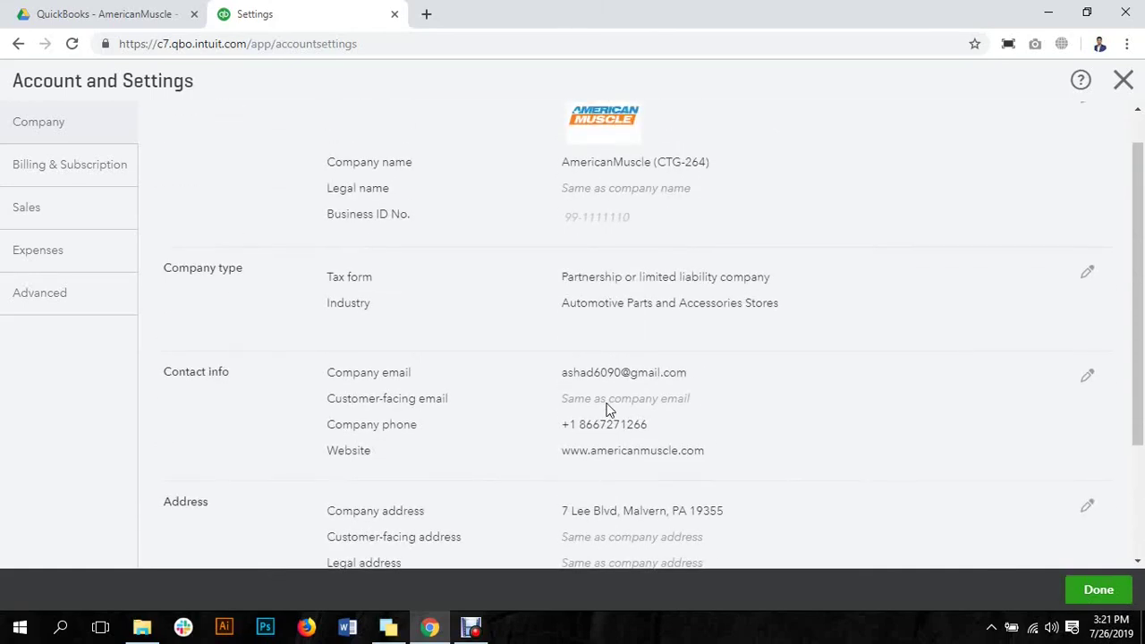
scroll(607, 410, down, 3)
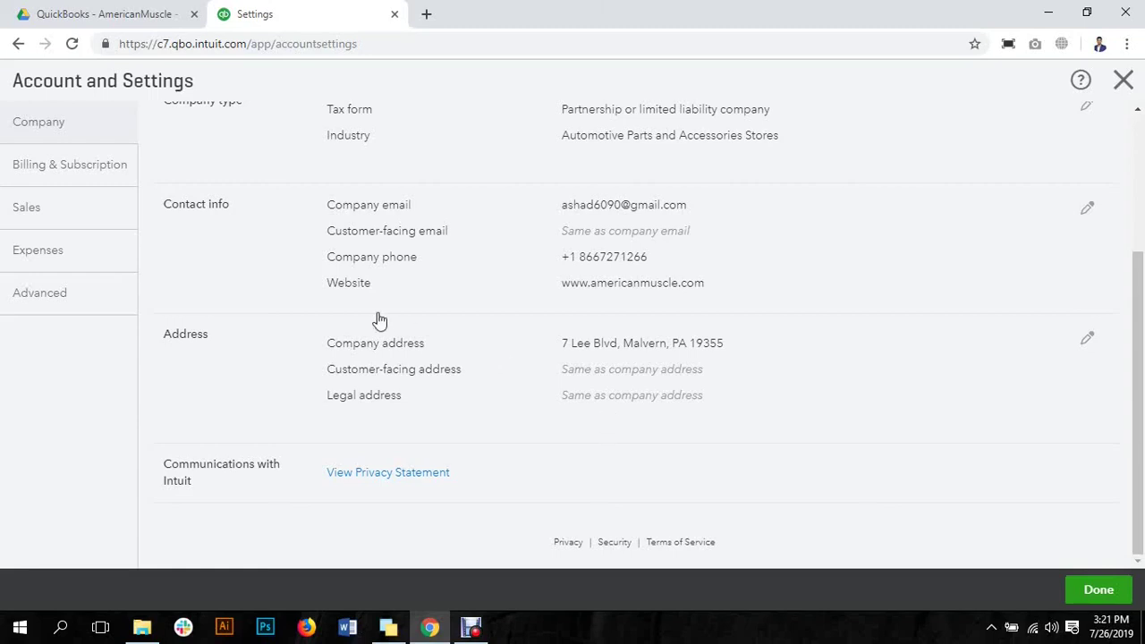
View the Billing & Subscription settings and examine the company ID and the subscribed plan
click(74, 176)
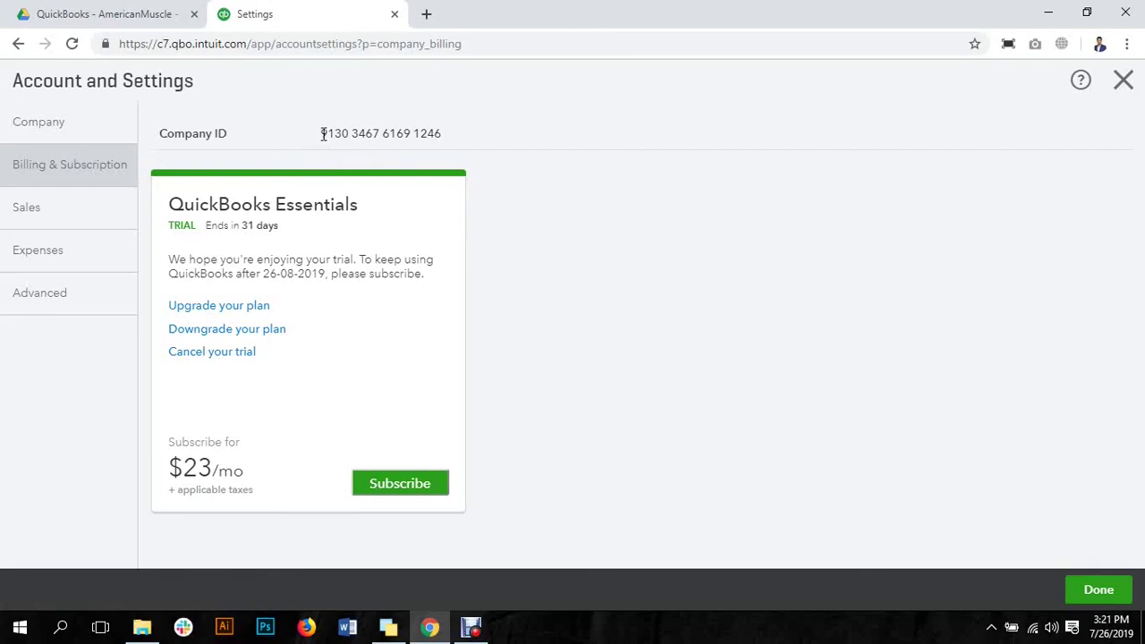
drag(321, 135, 461, 140)
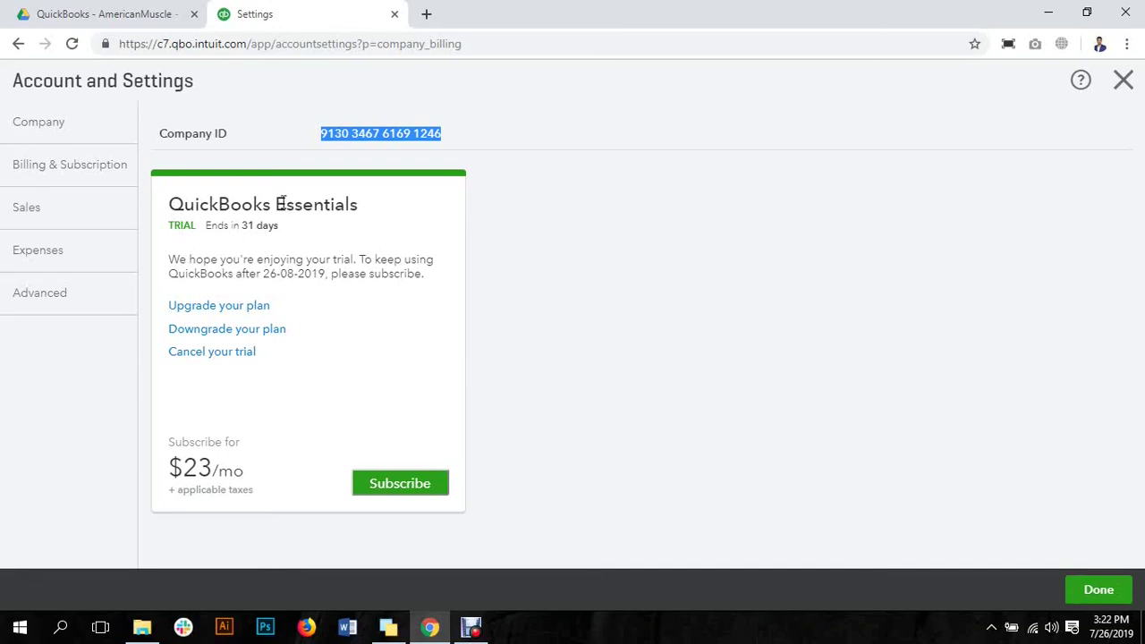
drag(288, 204, 361, 212)
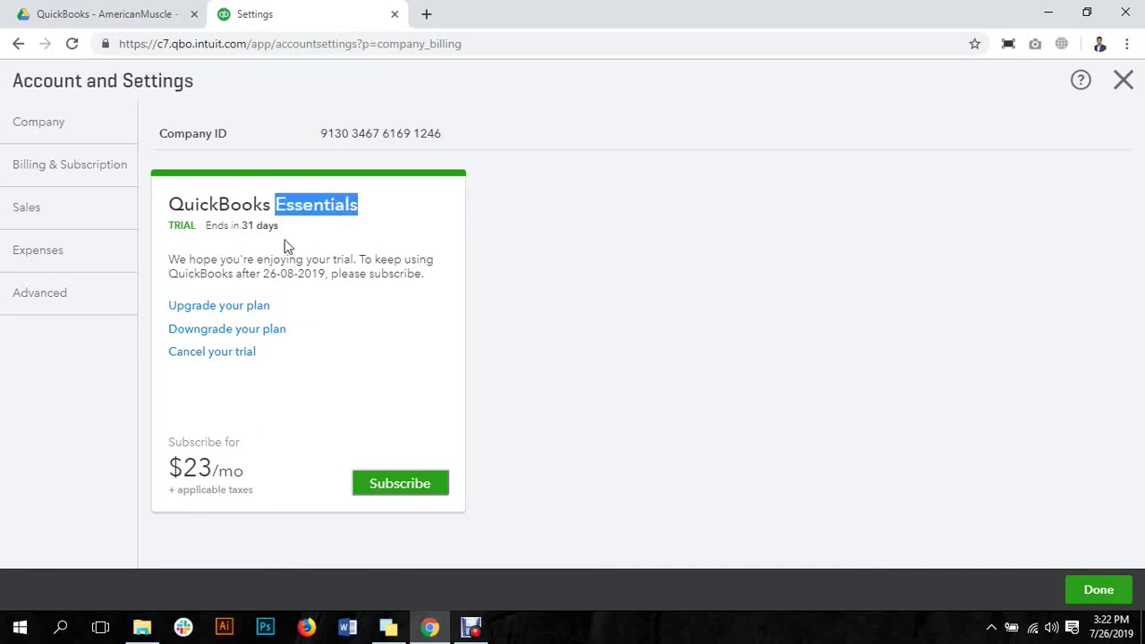